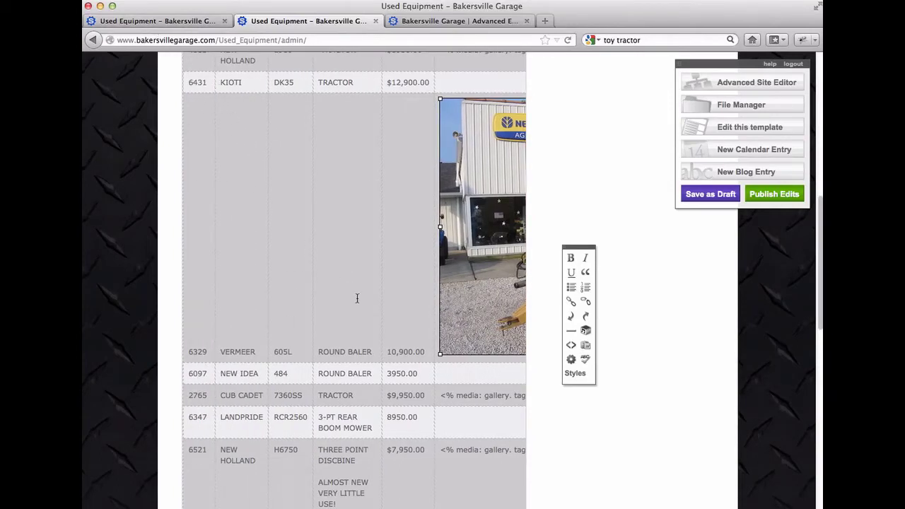
# - Examine the oversized Vermeer baler photo in the editor, then browse the enlarged gallery photos on the published Used Equipment page
pyautogui.hscroll(10, 357, 298)
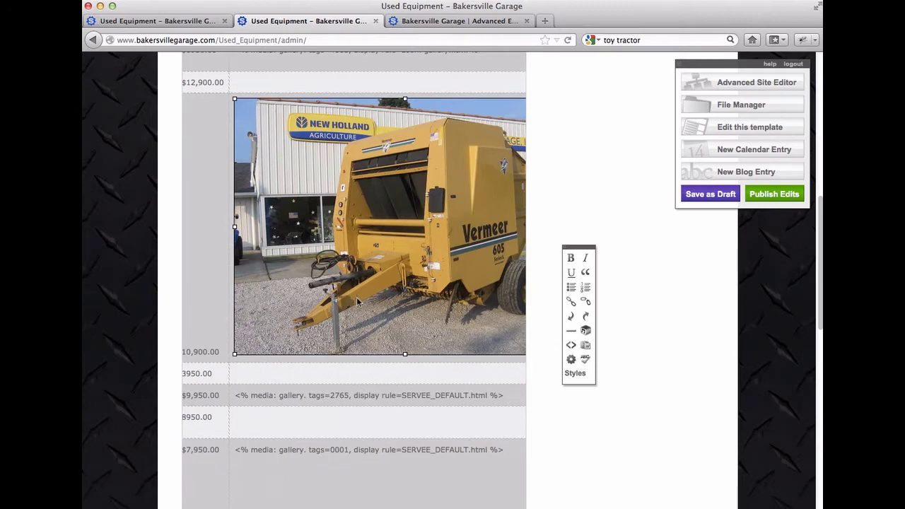
pyautogui.hscroll(-2, 357, 296)
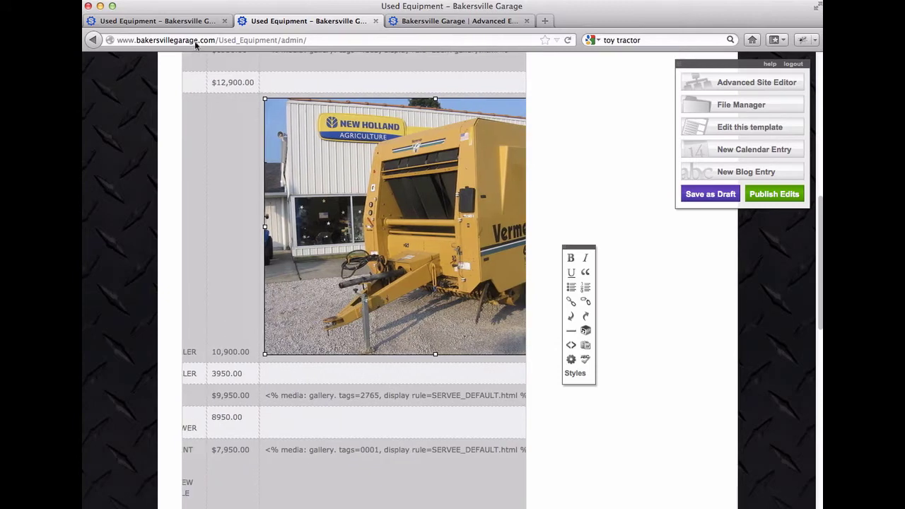
pyautogui.click(183, 21)
pyautogui.scroll(10, 433, 348)
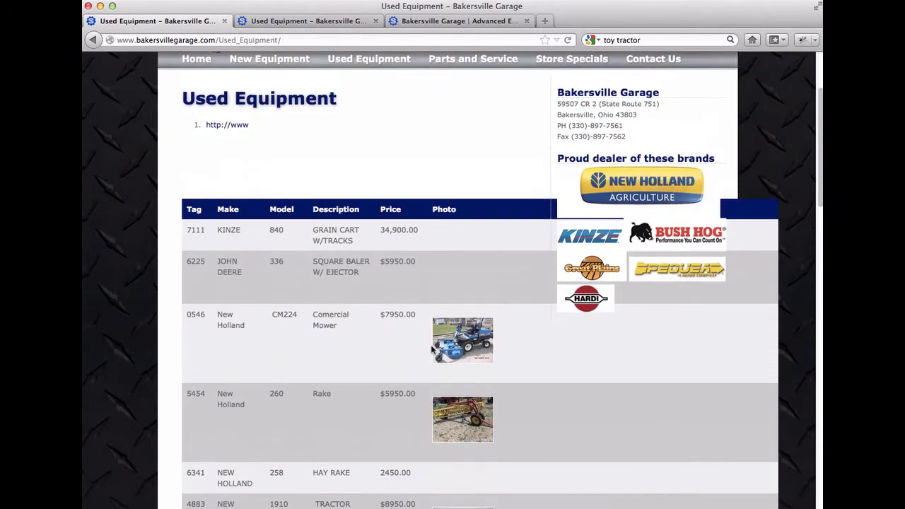
pyautogui.scroll(-2, 433, 347)
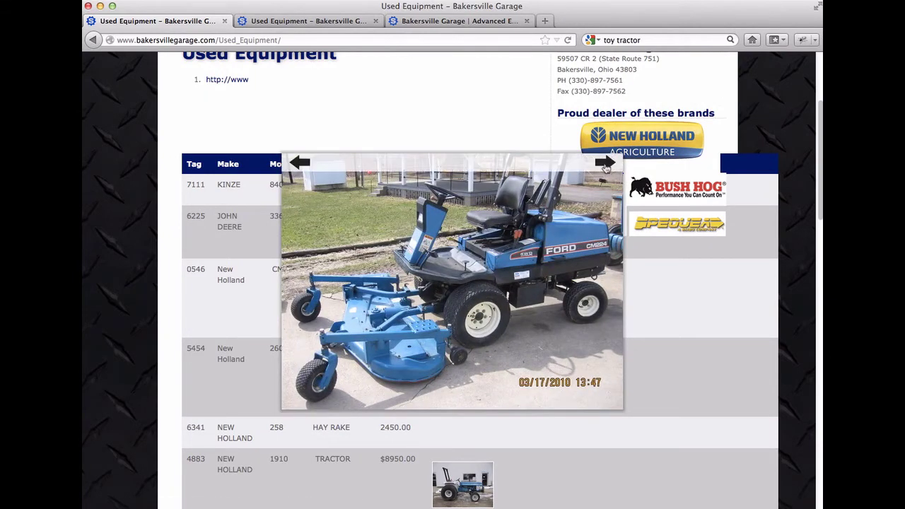
pyautogui.click(605, 163)
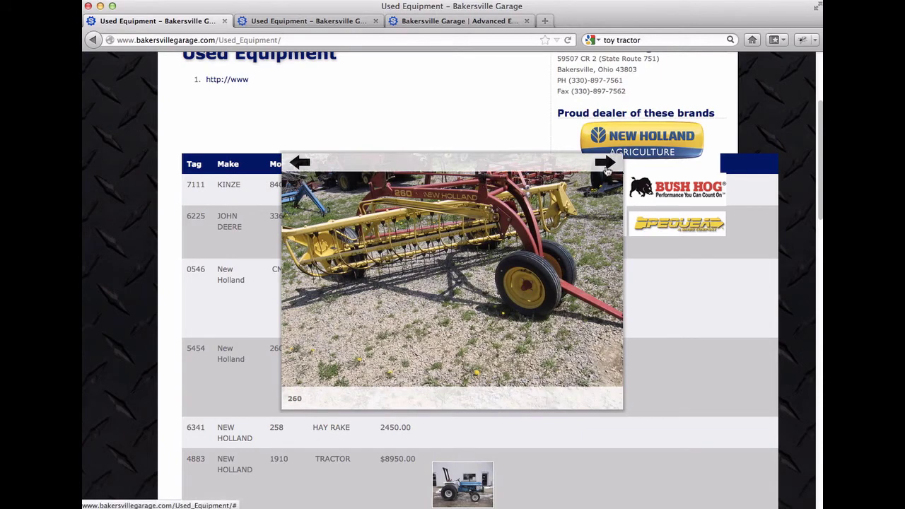
pyautogui.click(605, 170)
pyautogui.scroll(-3, 545, 305)
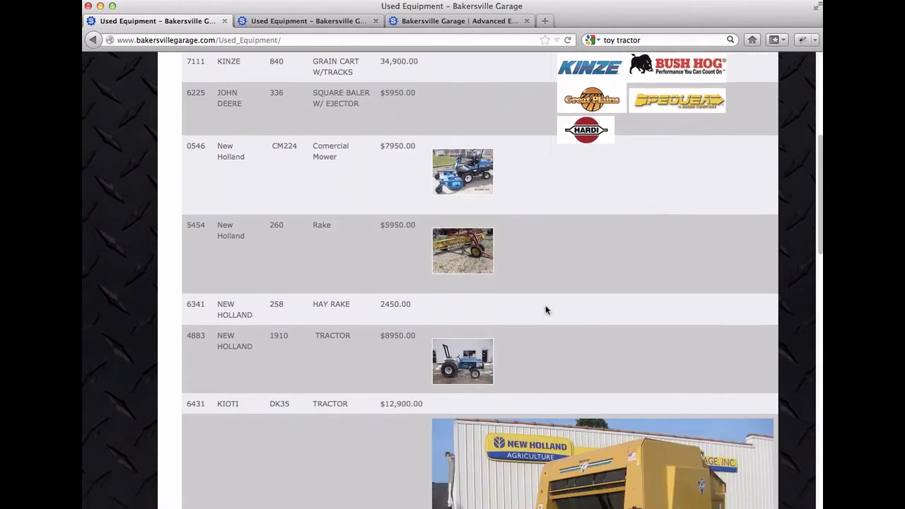
# - View the enlarged rake and tractor photos with their captions, and compare the thumbnails with the full-size Vermeer baler photo in the list
pyautogui.click(471, 184)
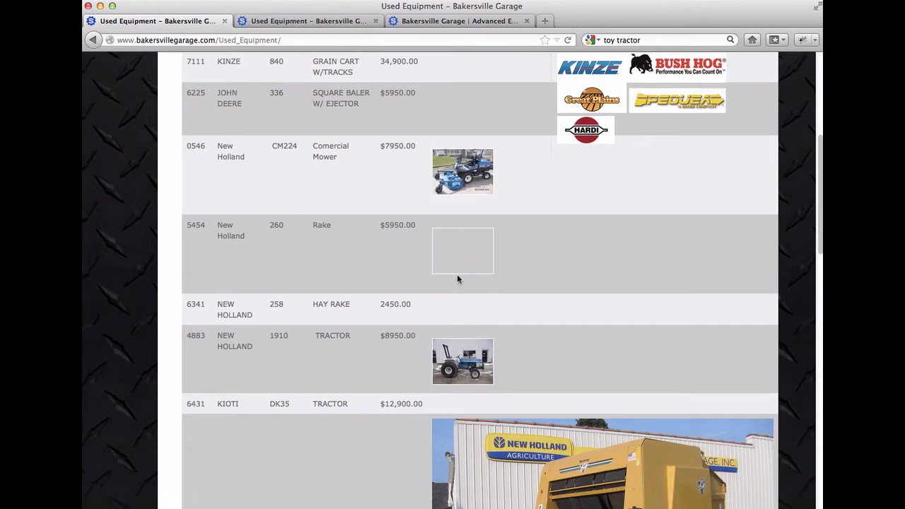
pyautogui.click(460, 245)
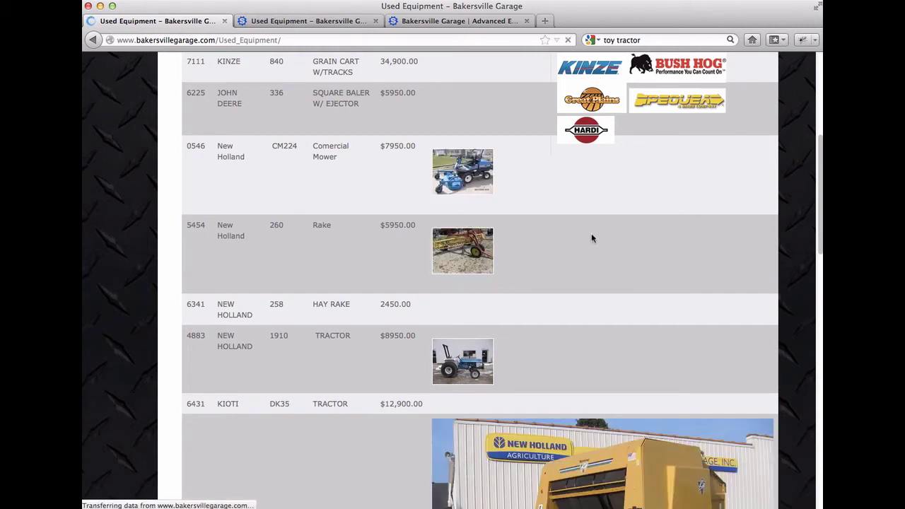
pyautogui.click(463, 248)
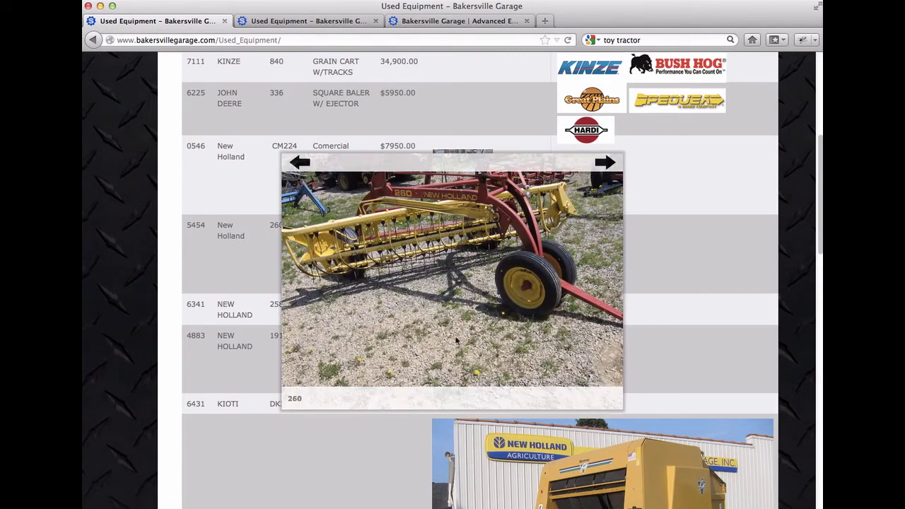
pyautogui.moveTo(309, 400); pyautogui.dragTo(293, 398)
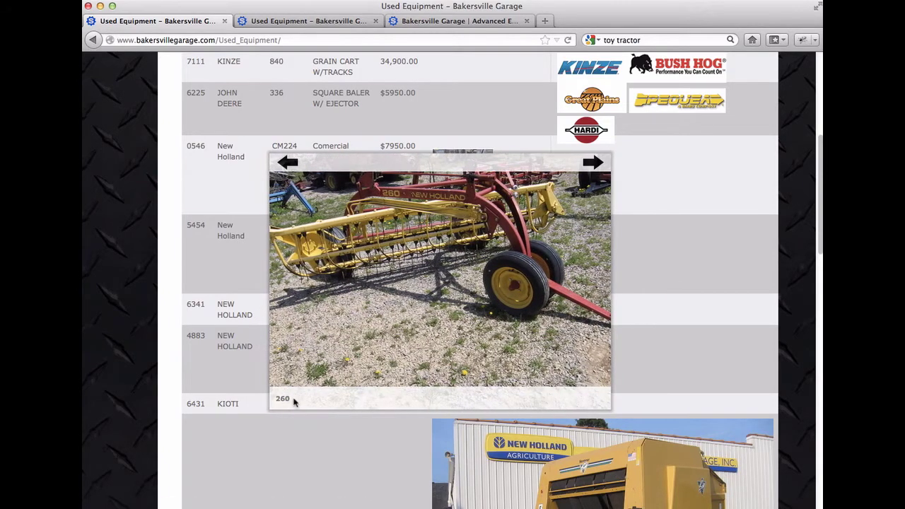
pyautogui.click(590, 164)
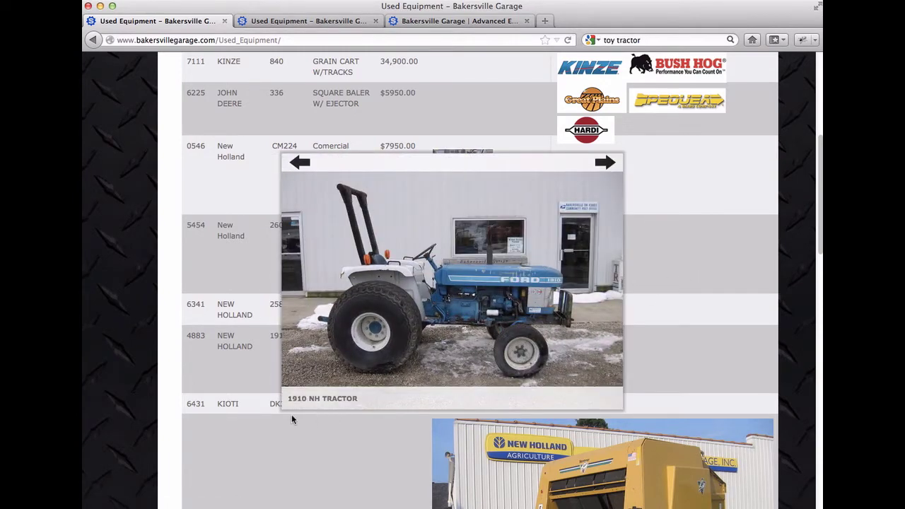
pyautogui.click(658, 269)
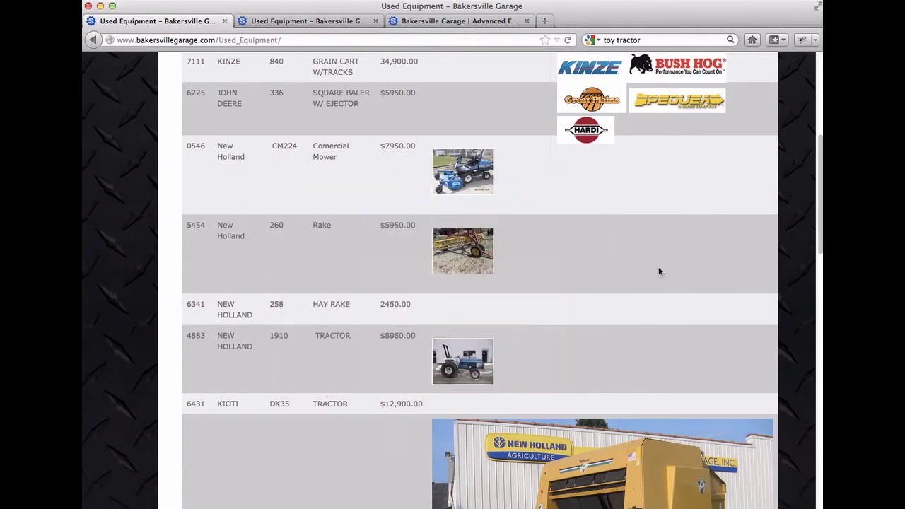
pyautogui.scroll(-5, 658, 269)
pyautogui.scroll(-10, 658, 270)
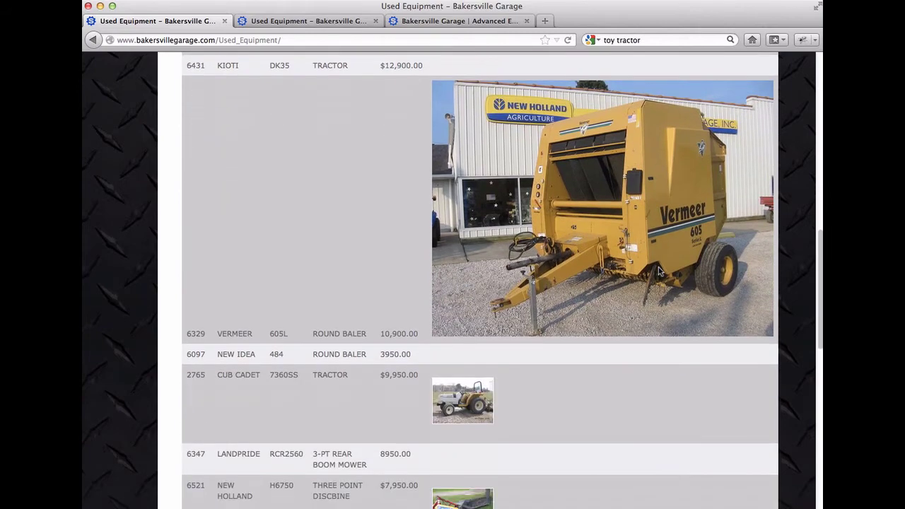
pyautogui.scroll(8, 658, 271)
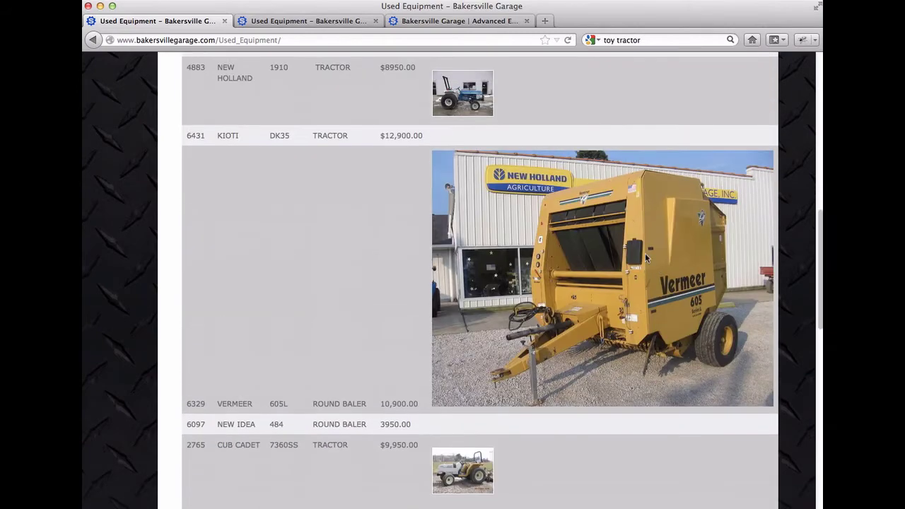
pyautogui.scroll(-2, 576, 346)
pyautogui.scroll(-15, 581, 341)
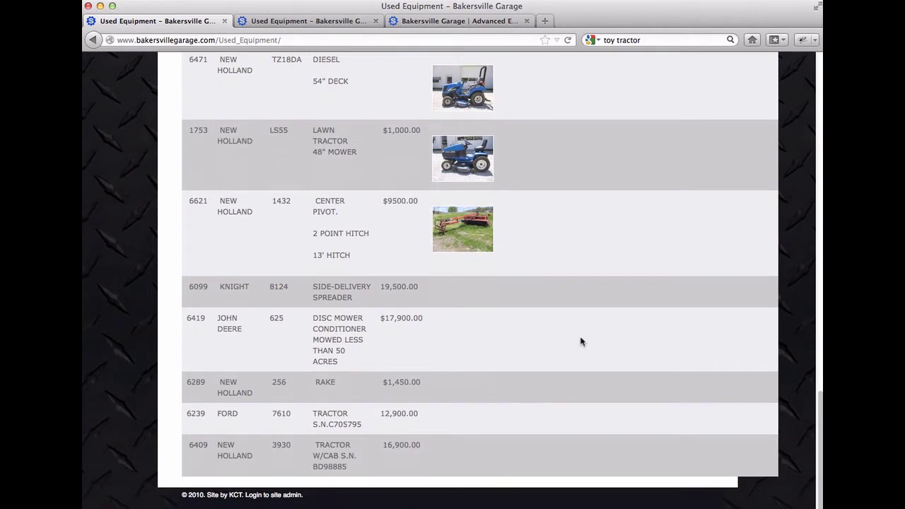
# - Delete the full-size photo from the Vermeer 605L round baler row in the Used Equipment page editor
pyautogui.click(296, 23)
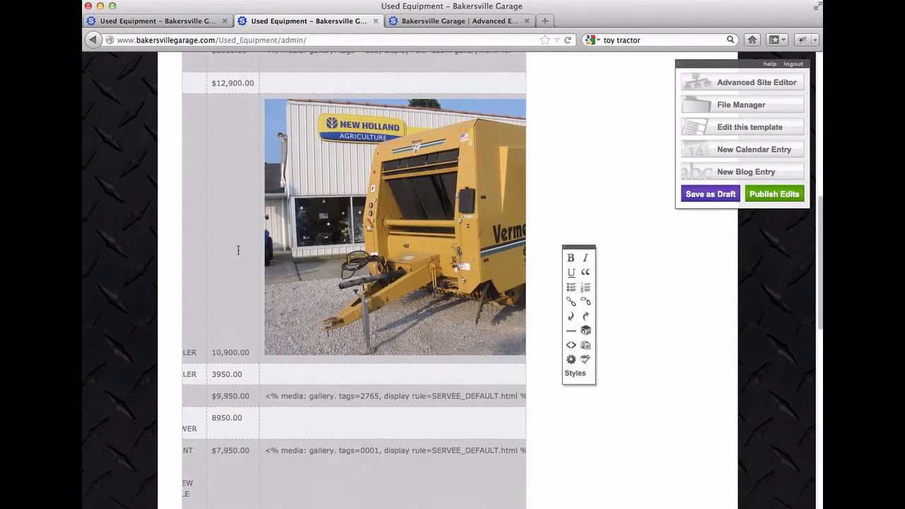
pyautogui.scroll(4, 238, 250)
pyautogui.scroll(2, 329, 243)
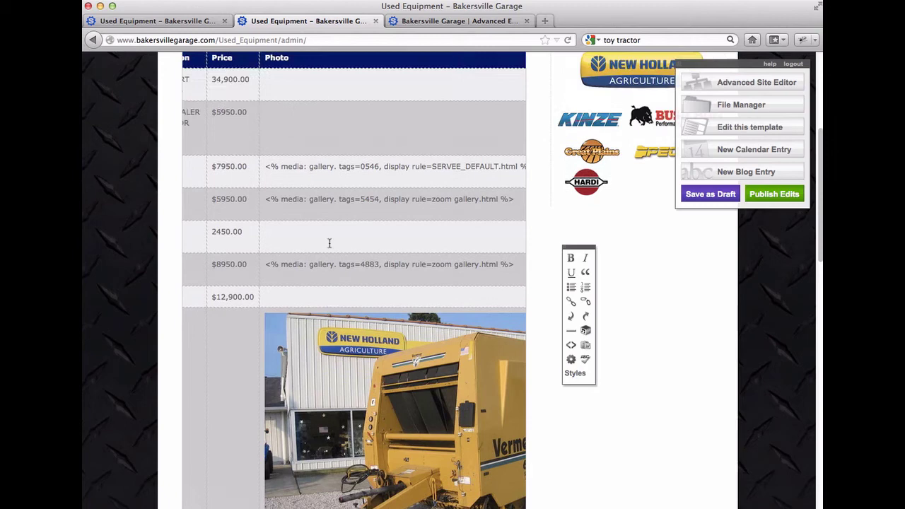
pyautogui.moveTo(266, 264); pyautogui.dragTo(364, 265)
pyautogui.scroll(-4, 247, 329)
pyautogui.click(429, 353)
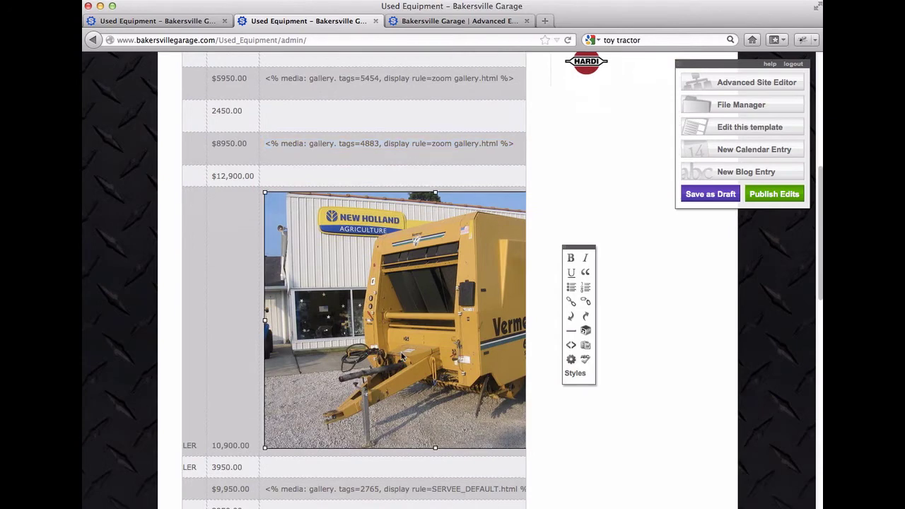
pyautogui.hscroll(-5, 431, 354)
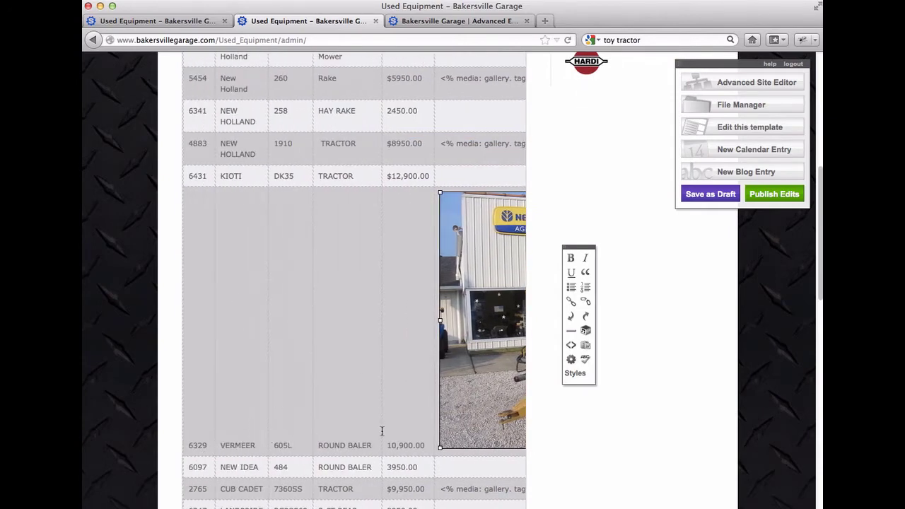
pyautogui.hscroll(6, 381, 430)
pyautogui.press('BackSpace')
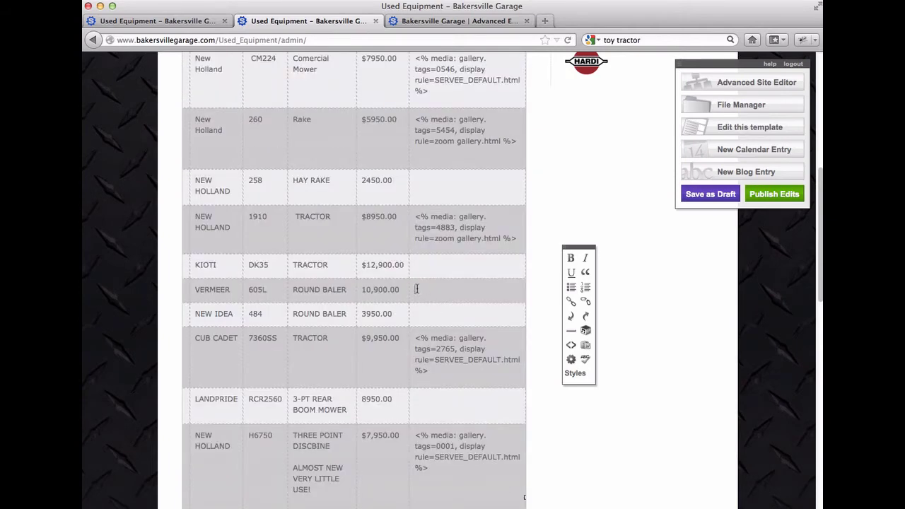
# - Insert a media gallery based on tag 6329 with the SERVEE_DEFAULT.html display rule into the Vermeer 605L row's Photo cell
pyautogui.click(586, 330)
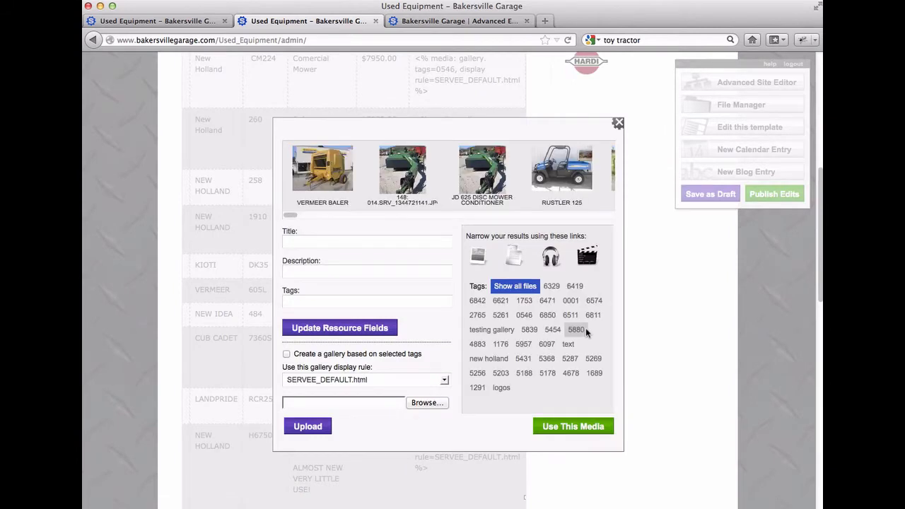
pyautogui.click(319, 173)
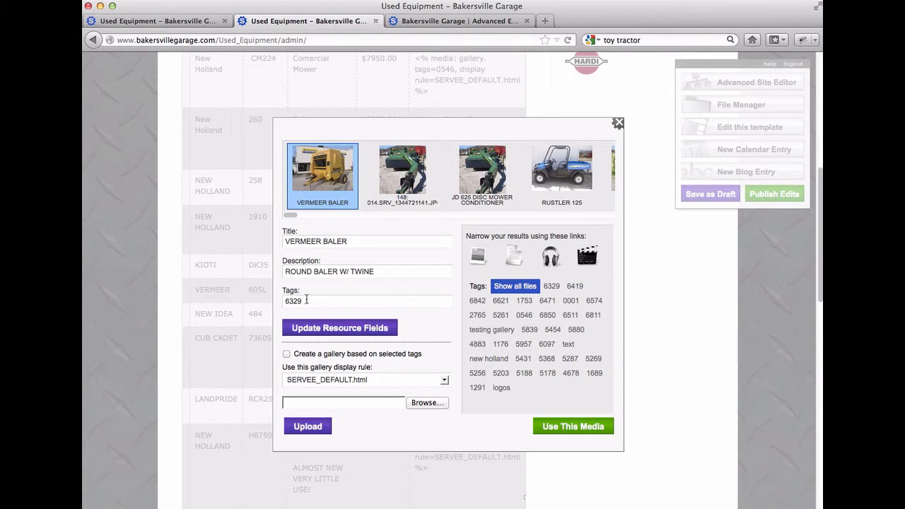
pyautogui.moveTo(308, 303); pyautogui.dragTo(249, 300)
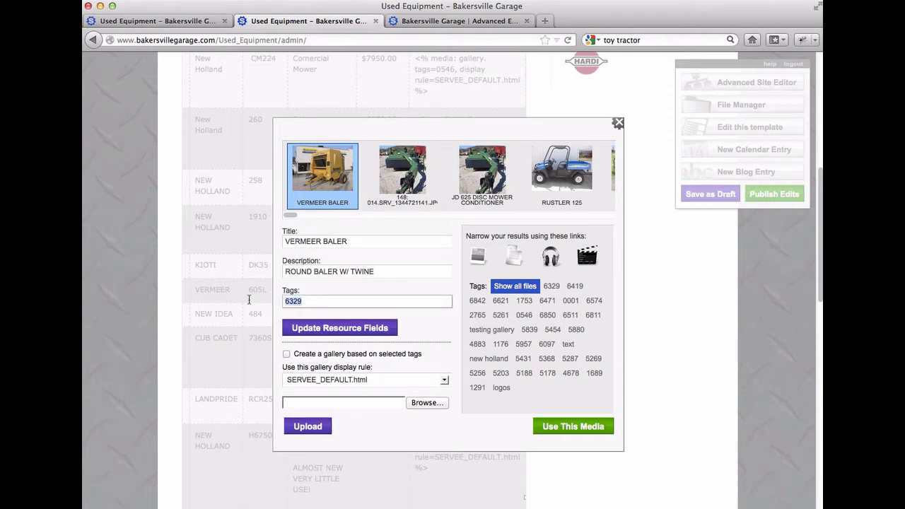
pyautogui.click(385, 272)
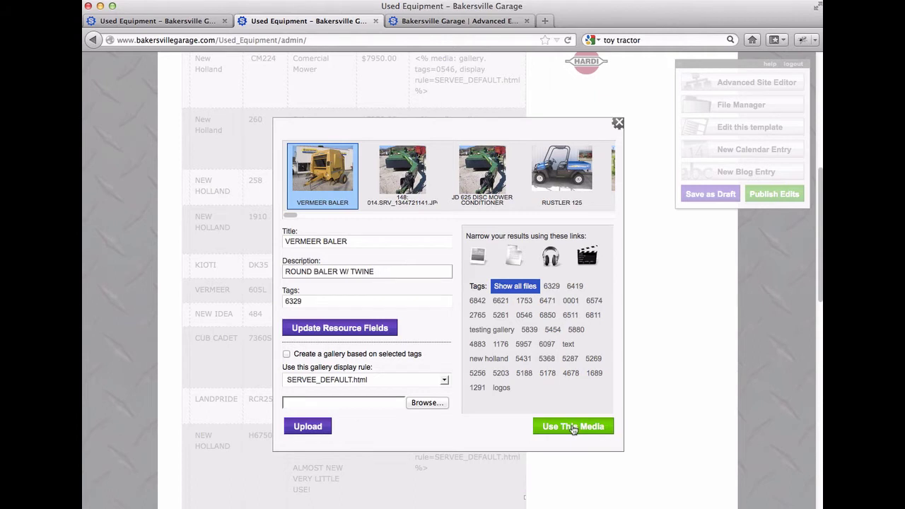
pyautogui.click(287, 354)
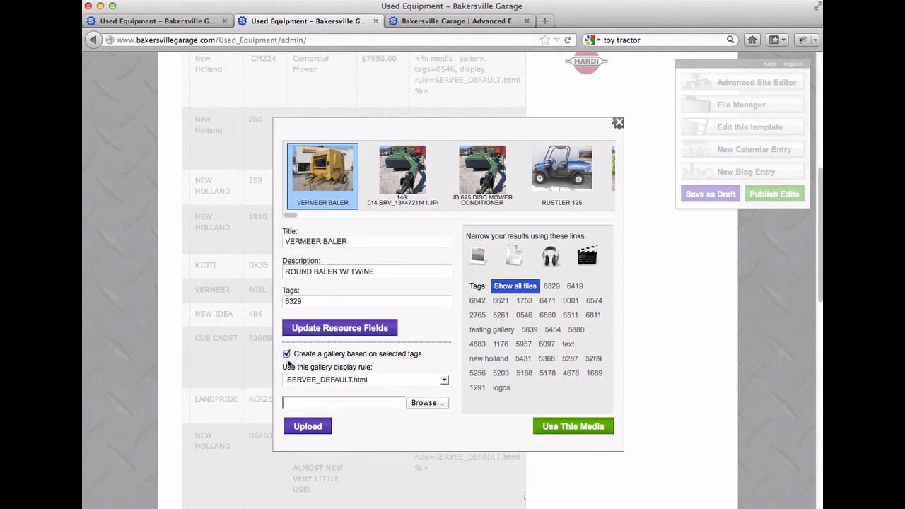
pyautogui.click(552, 288)
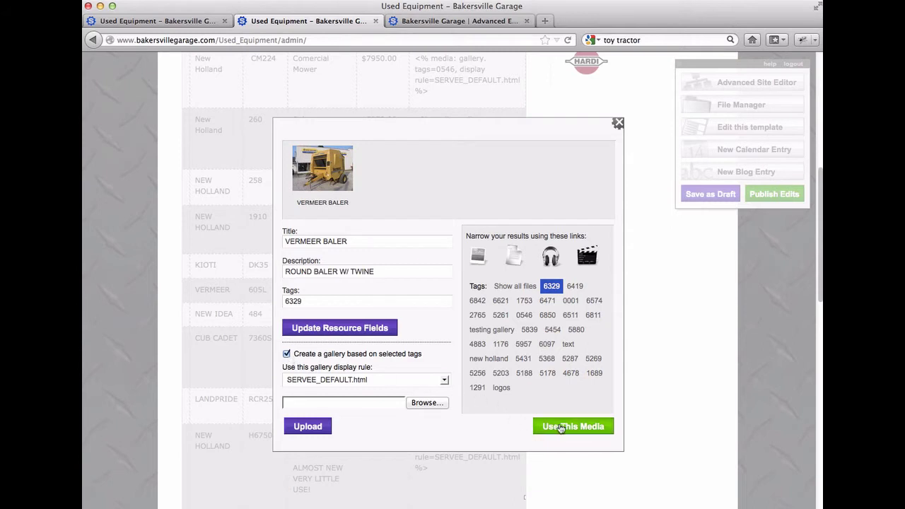
pyautogui.click(322, 168)
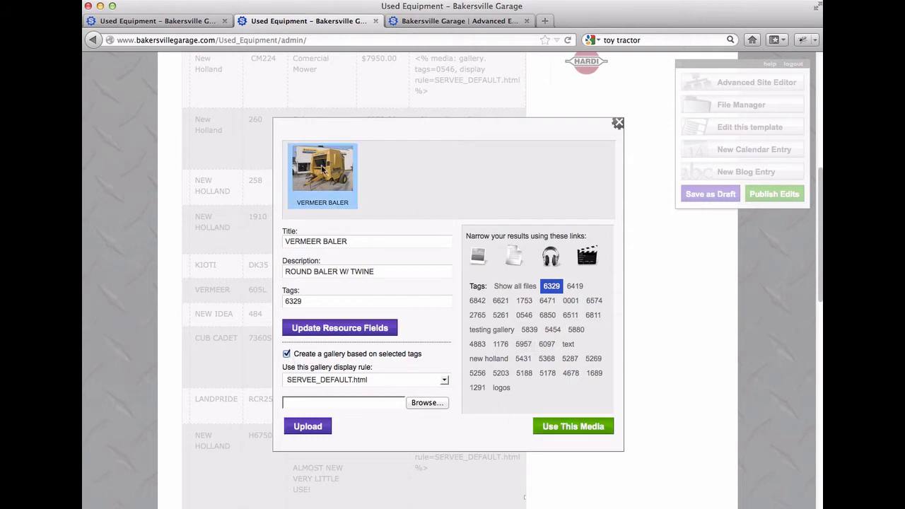
pyautogui.click(574, 427)
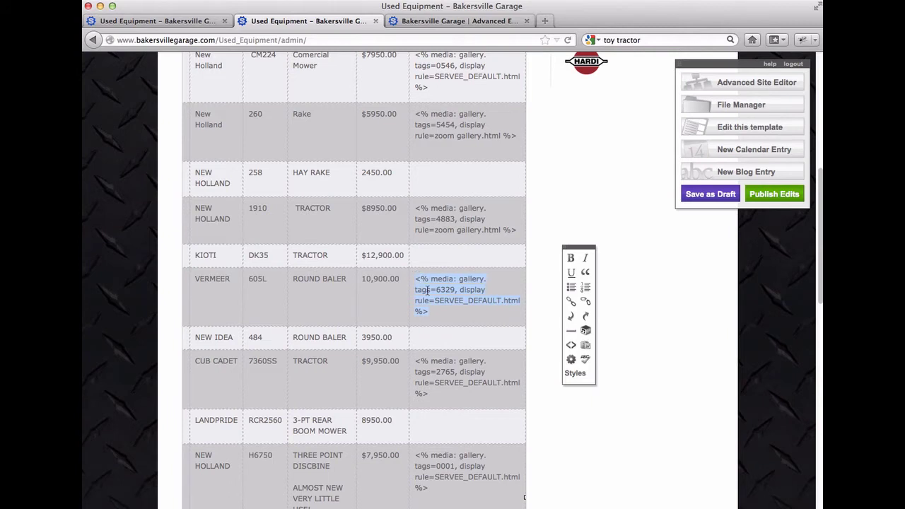
# - Publish the page edits and reload the public Used Equipment page
pyautogui.click(756, 196)
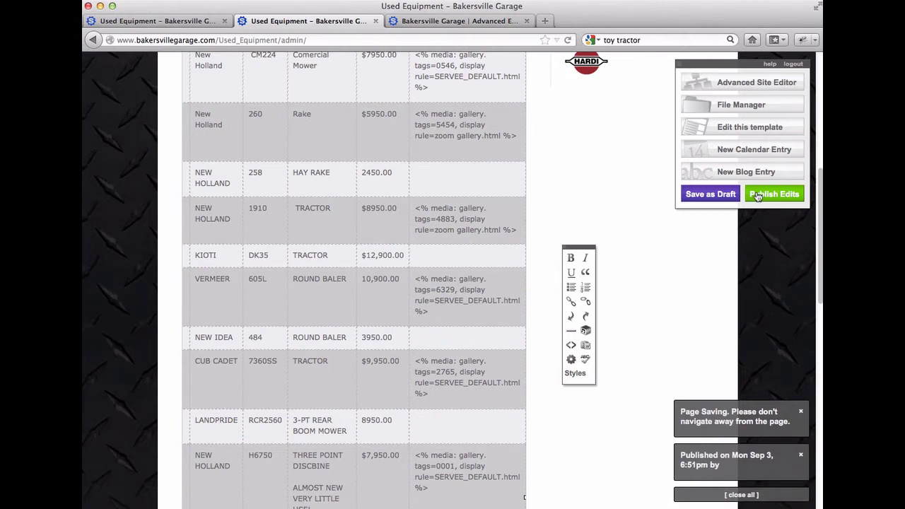
pyautogui.click(175, 24)
pyautogui.scroll(3, 240, 209)
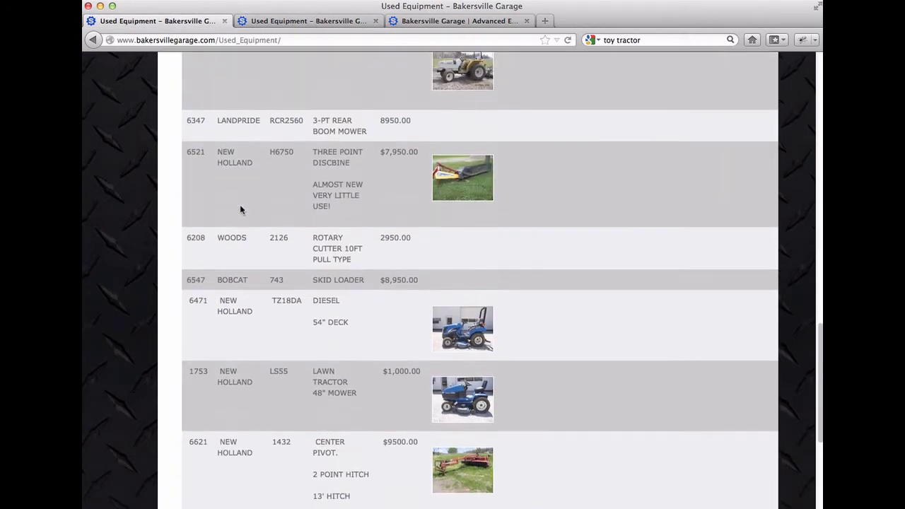
pyautogui.click(567, 41)
# - Check the Vermeer baler's thumbnail on the published page, enlarge it and advance to the next gallery photo
pyautogui.scroll(5, 556, 264)
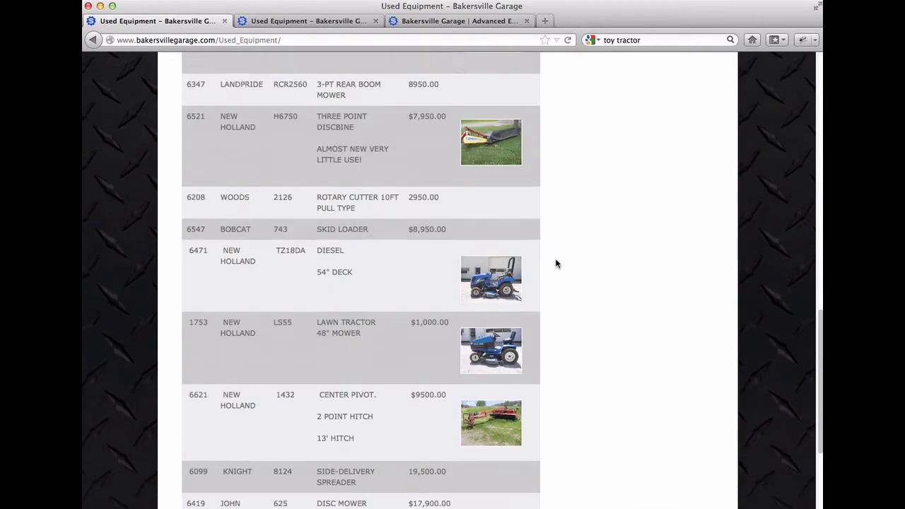
pyautogui.scroll(5, 659, 220)
pyautogui.scroll(3, 658, 219)
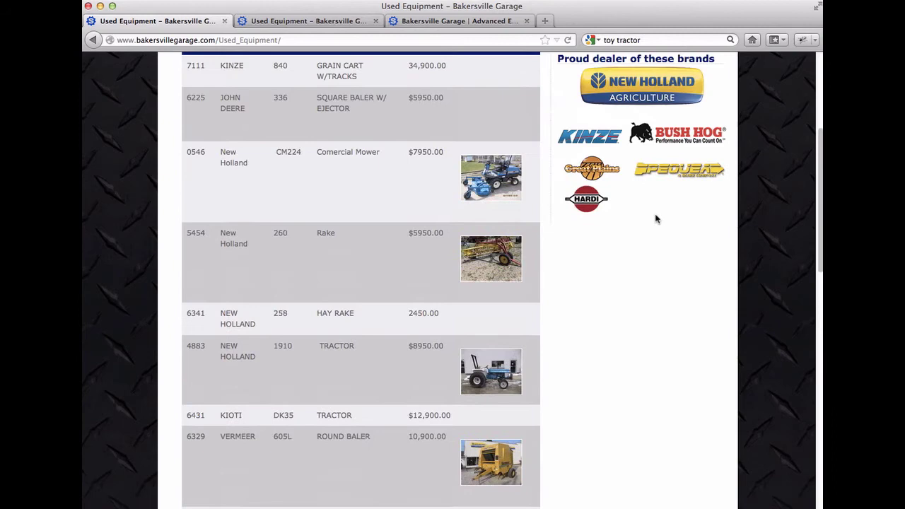
pyautogui.scroll(-4, 482, 134)
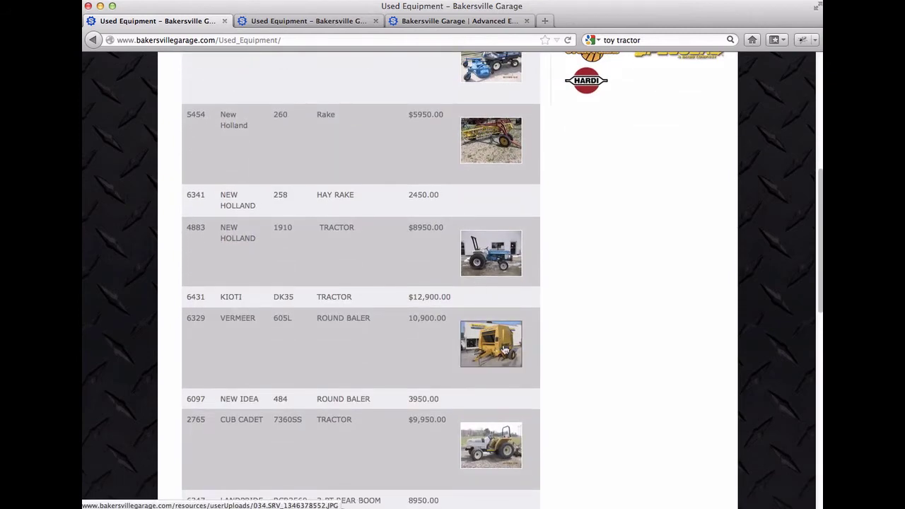
pyautogui.click(496, 346)
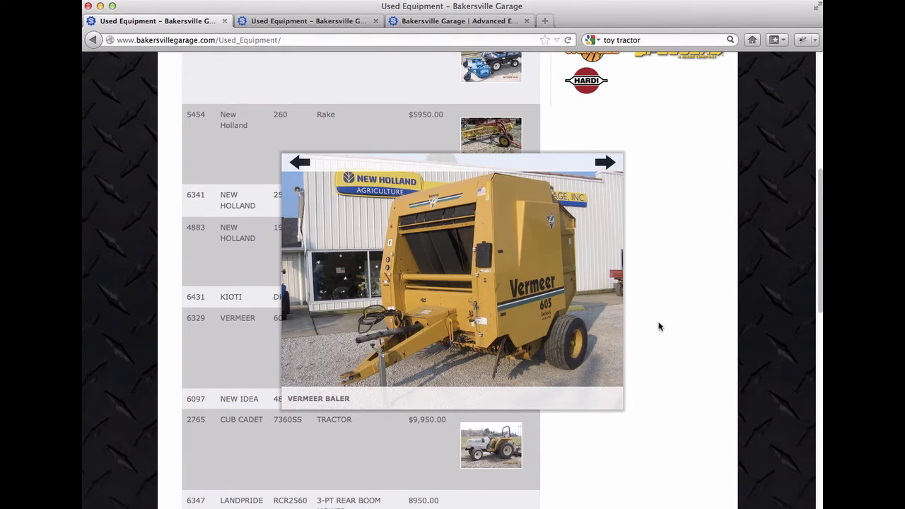
pyautogui.click(605, 163)
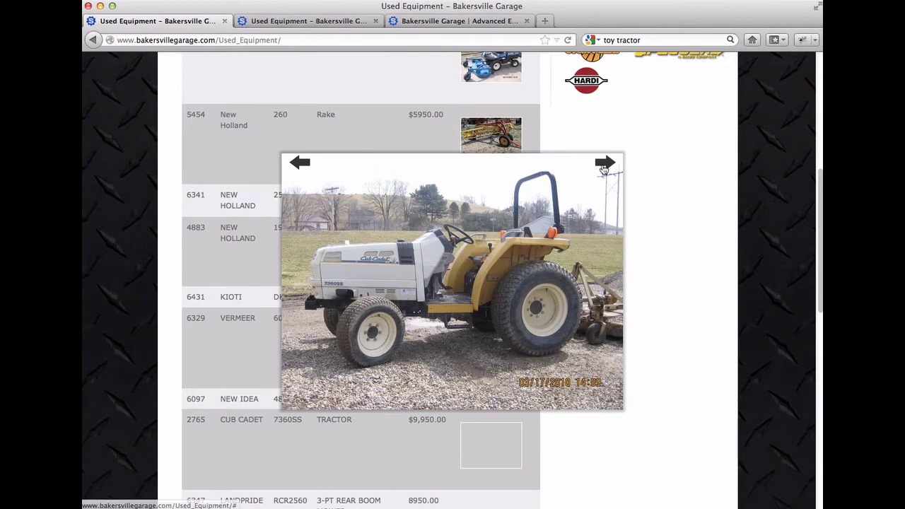
# - Browse on through the enlarged gallery photos, close the enlarged view and look over the thumbnails in the published Used Equipment table
pyautogui.click(604, 167)
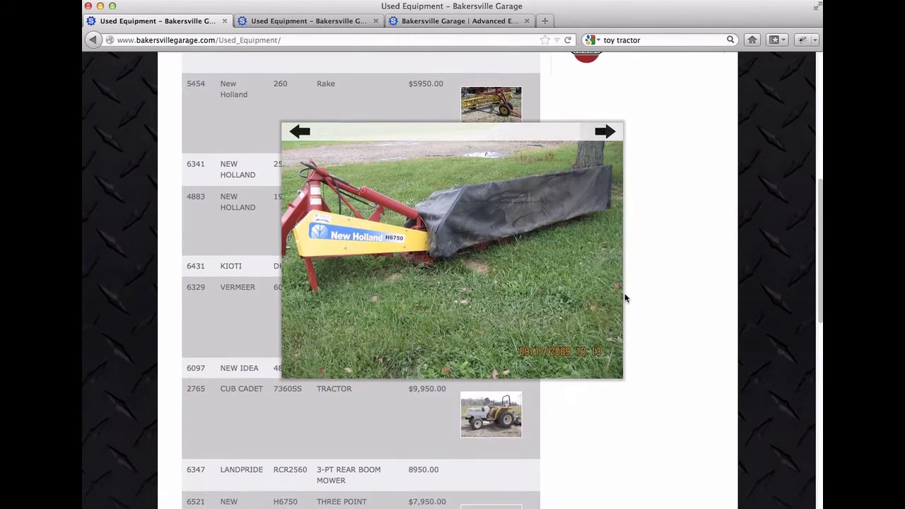
pyautogui.scroll(1, 661, 308)
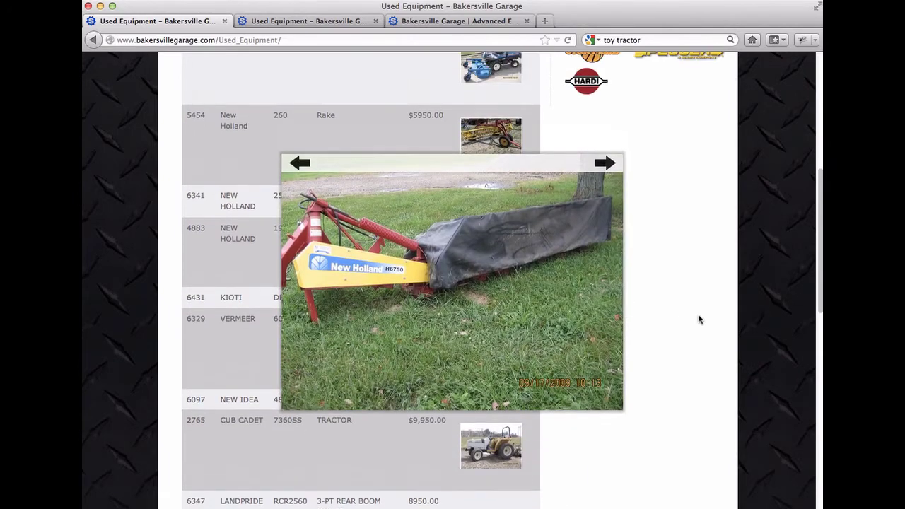
pyautogui.scroll(-1, 692, 273)
pyautogui.scroll(4, 694, 274)
pyautogui.click(693, 274)
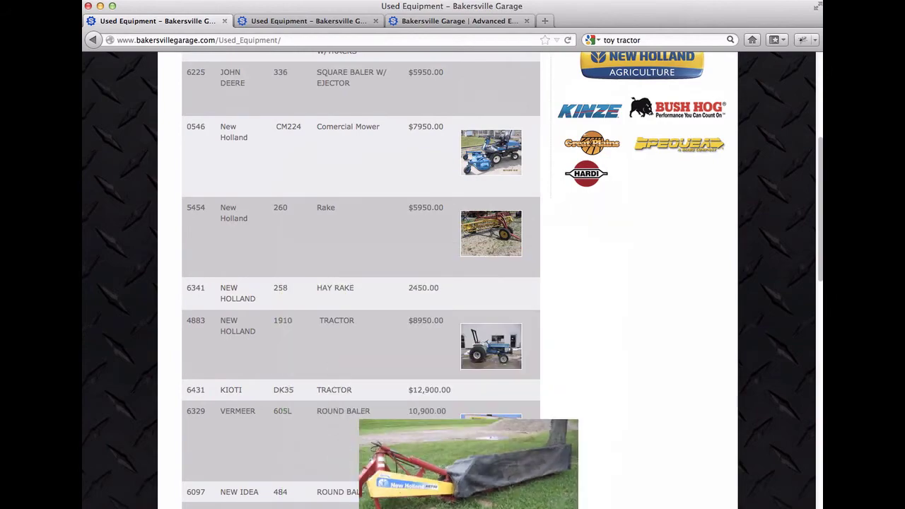
pyautogui.scroll(-9, 606, 268)
pyautogui.scroll(-10, 606, 268)
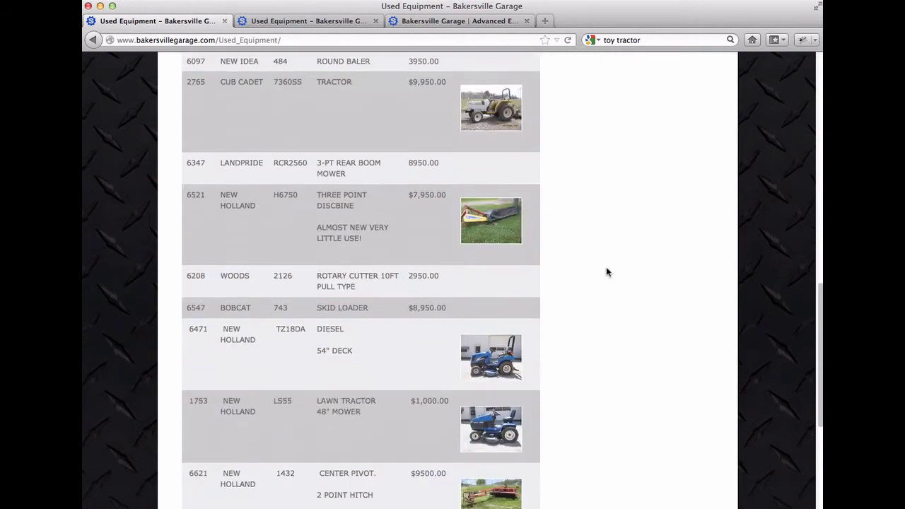
pyautogui.scroll(14, 606, 269)
pyautogui.scroll(5, 605, 272)
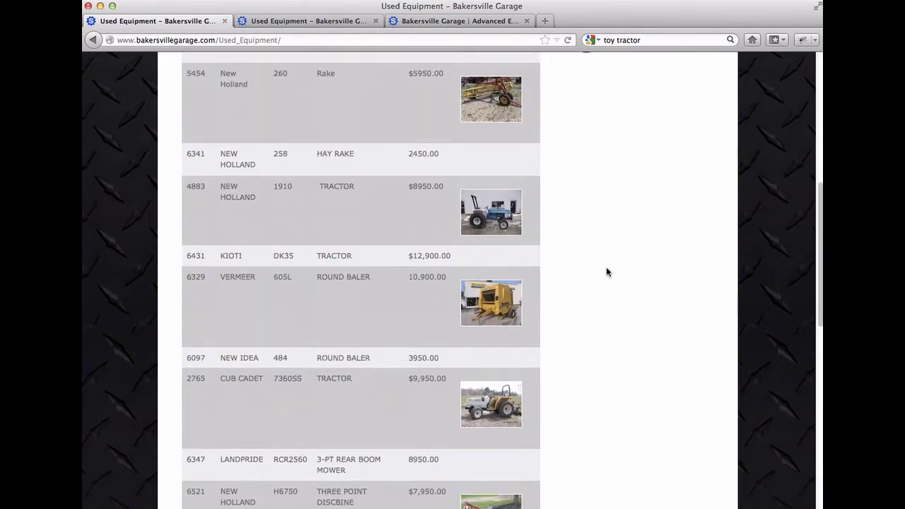
pyautogui.scroll(3, 602, 263)
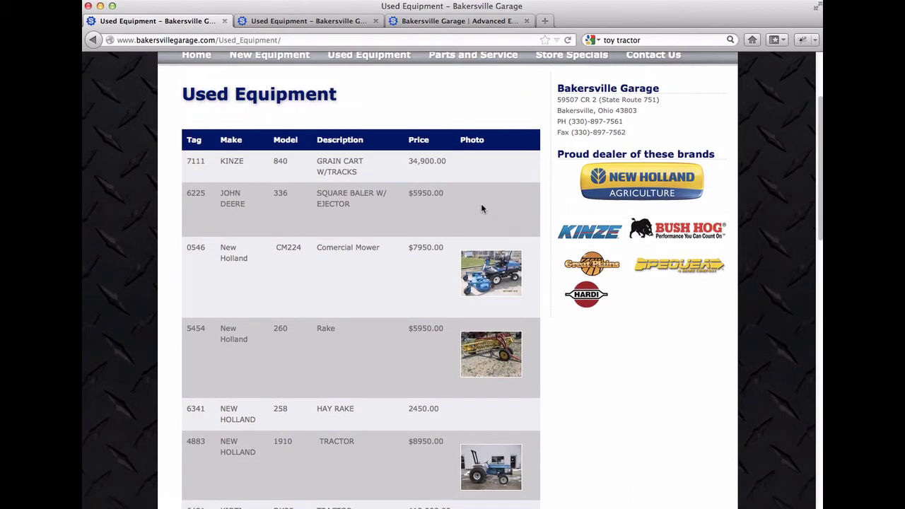
# - Return to the Used Equipment page editor and examine the media gallery code in the Photo cell of the CM224 mower row
pyautogui.click(309, 23)
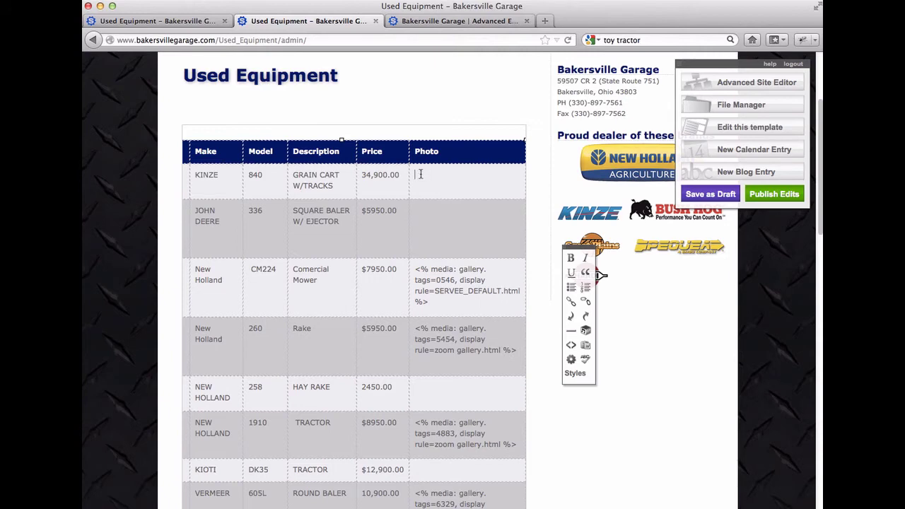
pyautogui.click(433, 303)
pyautogui.moveTo(432, 303); pyautogui.dragTo(414, 271)
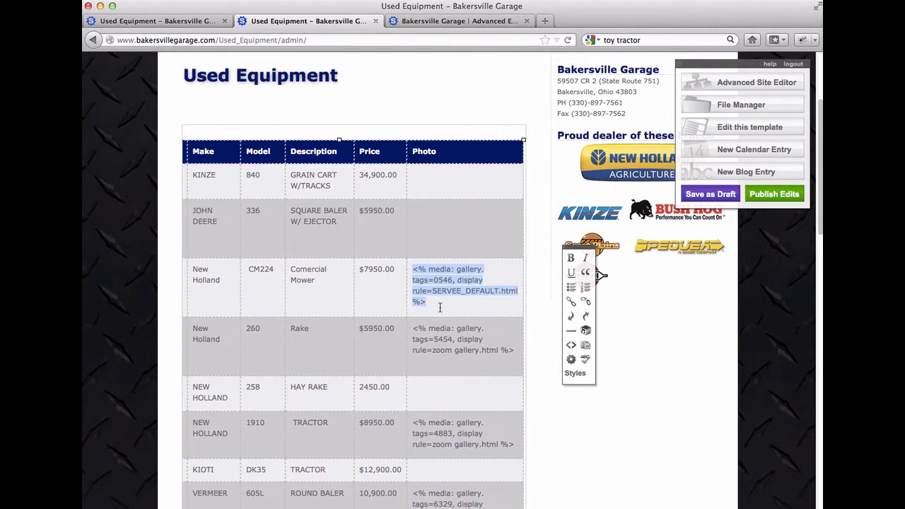
pyautogui.moveTo(439, 307); pyautogui.dragTo(410, 271)
# - From the John Deere 336 square baler row's Photo cell, open the media library and upload toy-tractor-1.jpg from the Desktop
pyautogui.click(420, 209)
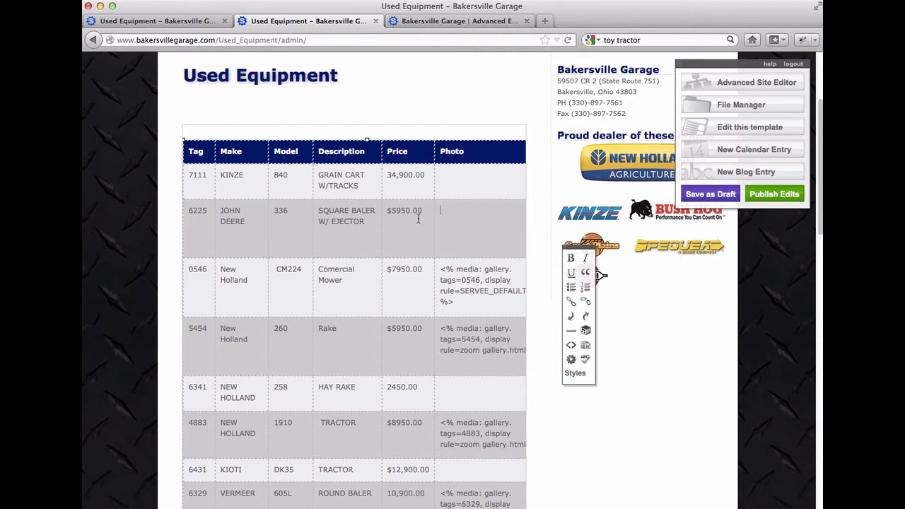
pyautogui.moveTo(422, 210); pyautogui.dragTo(388, 206)
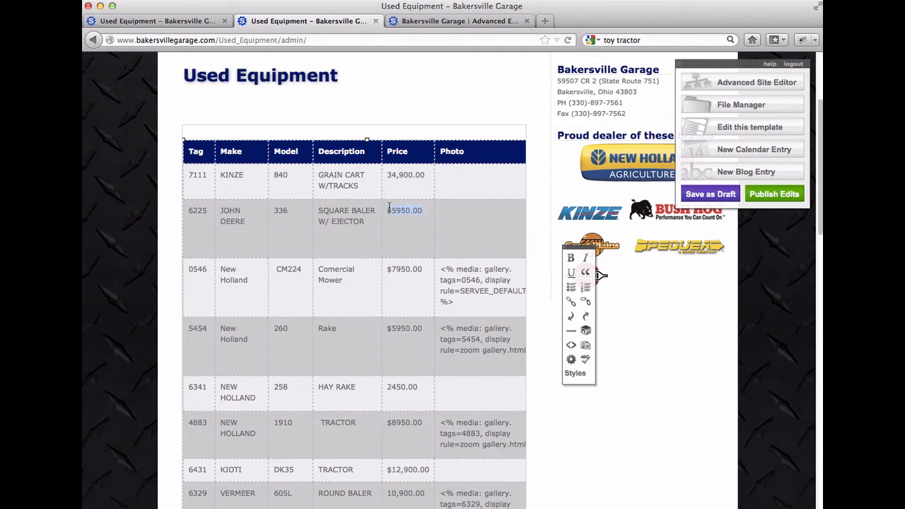
pyautogui.click(434, 223)
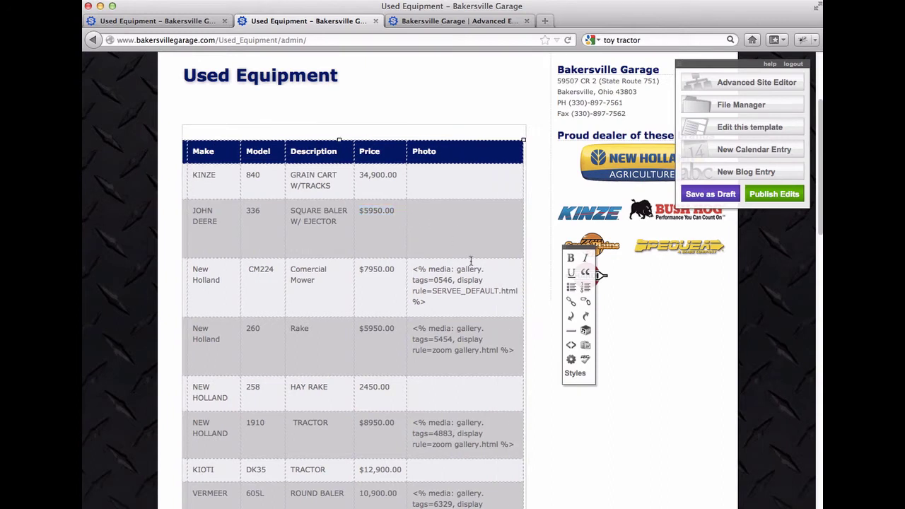
pyautogui.click(586, 330)
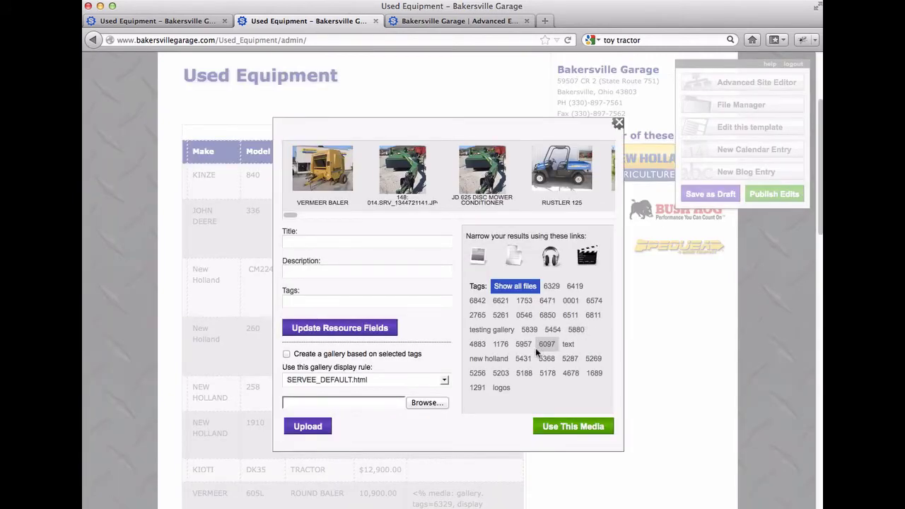
pyautogui.click(424, 402)
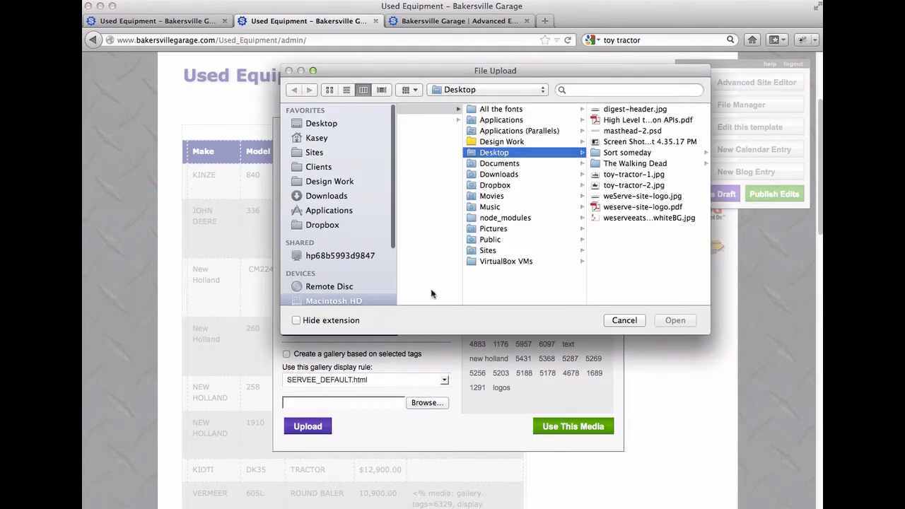
pyautogui.click(318, 184)
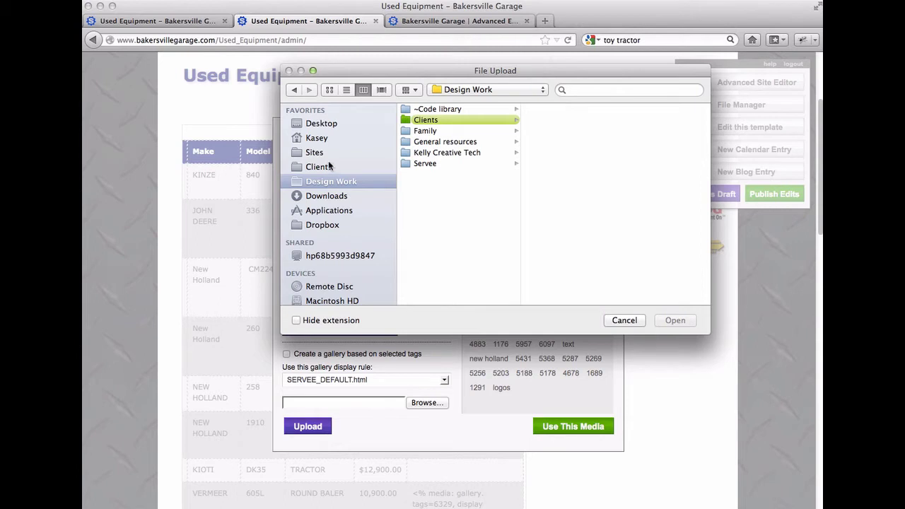
pyautogui.click(327, 125)
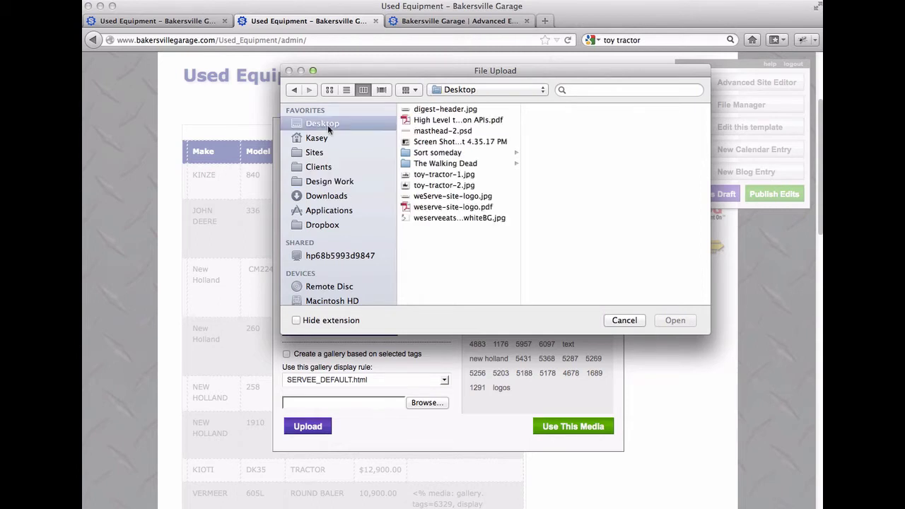
pyautogui.click(438, 177)
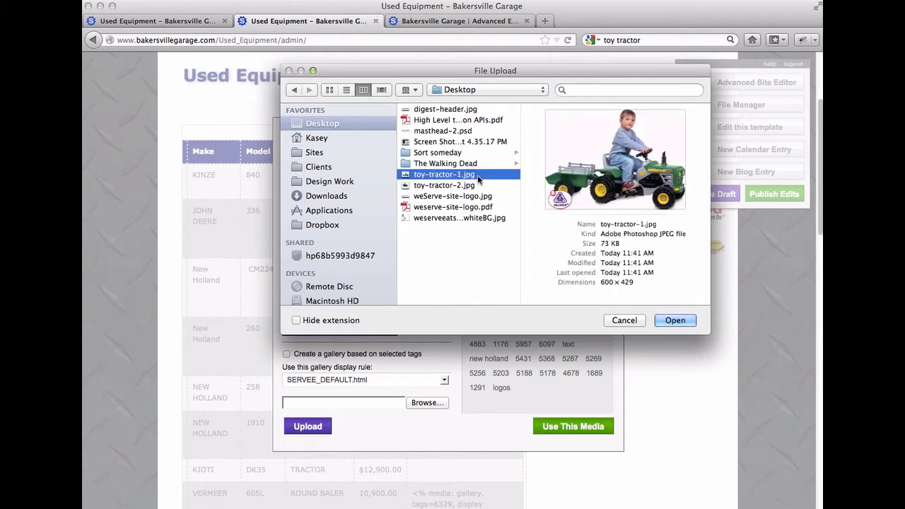
pyautogui.click(677, 320)
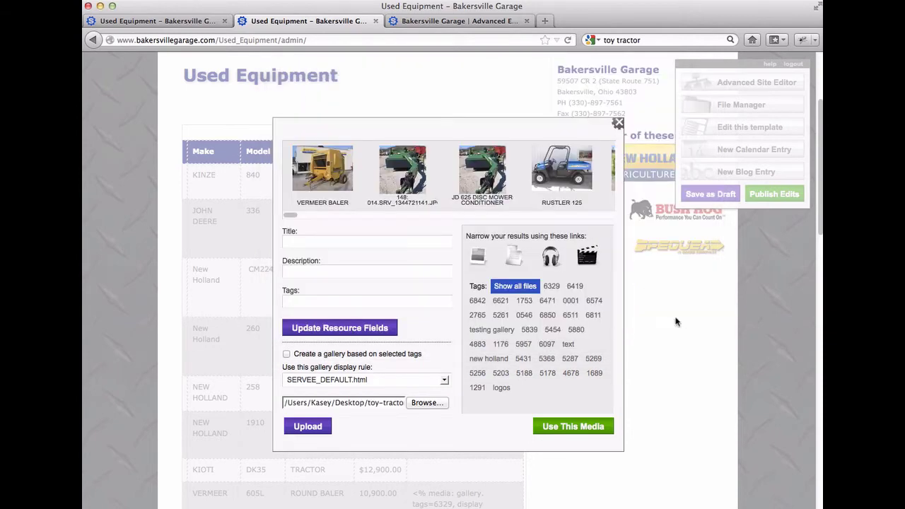
pyautogui.click(308, 427)
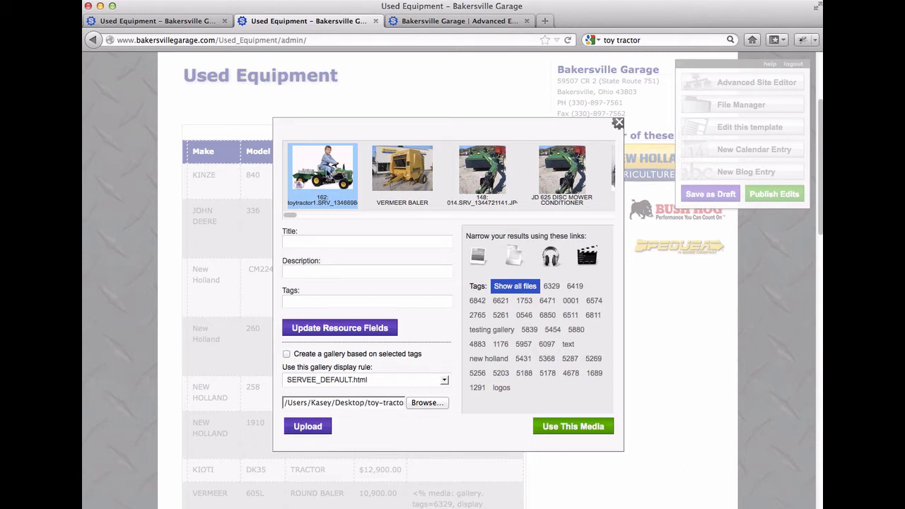
# - Give the uploaded toy tractor image the title "Toy Tractor" and the description "Caption for Toy Tractor"
pyautogui.click(330, 176)
pyautogui.click(320, 242)
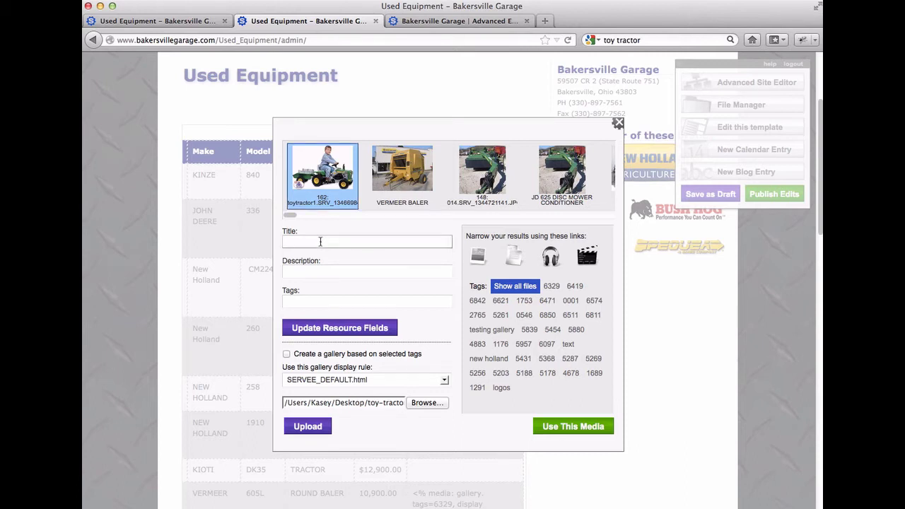
pyautogui.write('add a title')
pyautogui.click(366, 271)
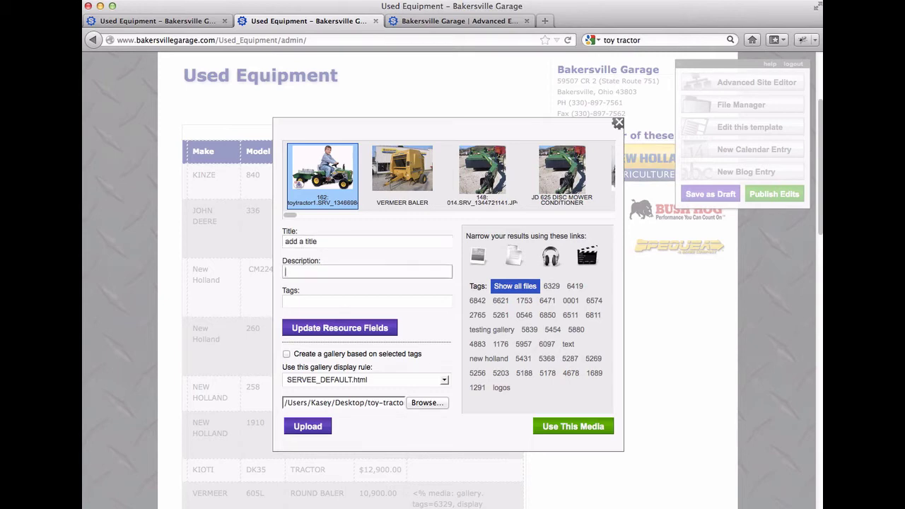
pyautogui.hotkey('shift', 'Tab')
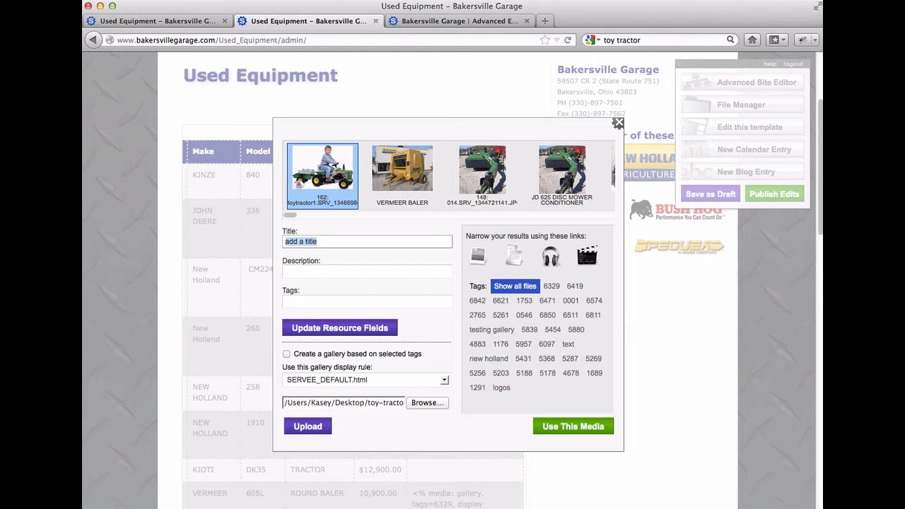
pyautogui.write('Toy Tractor')
pyautogui.press('Tab')
pyautogui.write('Cap')
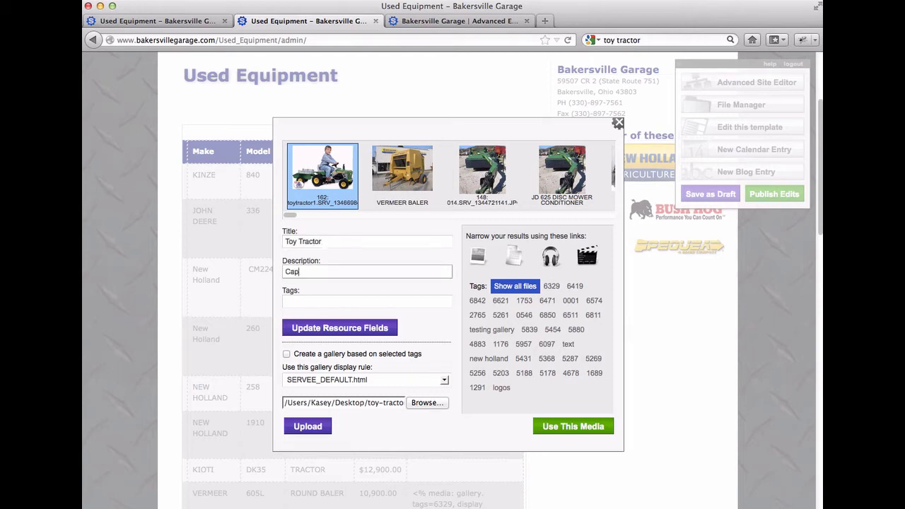
pyautogui.write('tion for Toy Tractor')
# - Tag the toy tractor image with 6225, the John Deere square baler's tag number from the published page, and save its resource fields
pyautogui.click(308, 302)
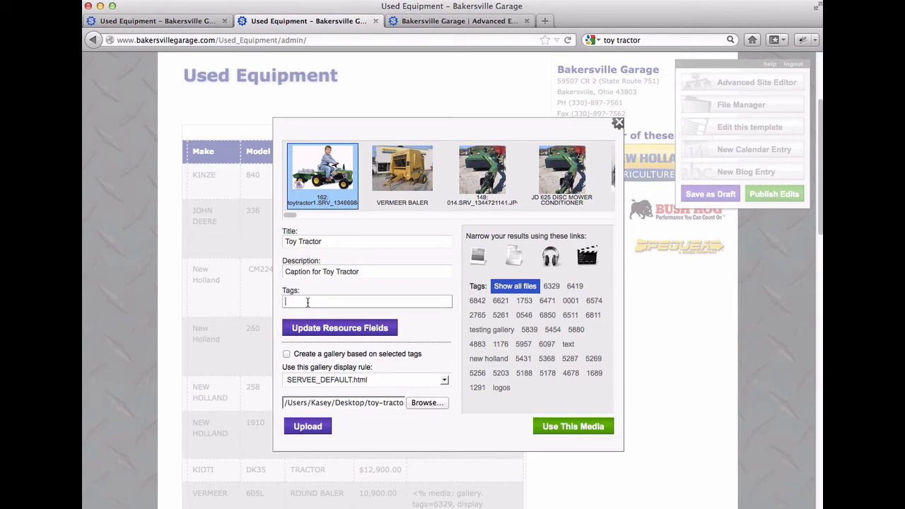
pyautogui.write('123')
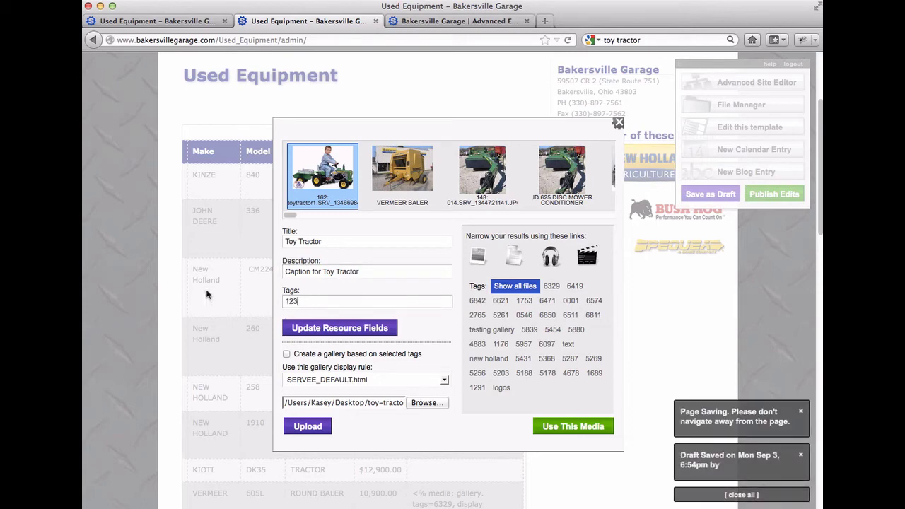
pyautogui.doubleClick(291, 300)
pyautogui.click(202, 21)
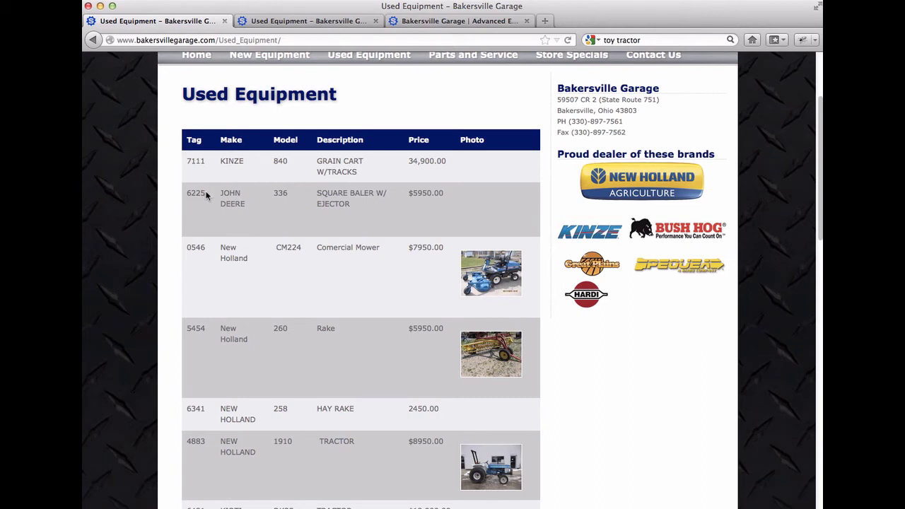
pyautogui.moveTo(206, 195); pyautogui.dragTo(186, 196)
pyautogui.click(309, 24)
pyautogui.moveTo(307, 296); pyautogui.dragTo(229, 301)
pyautogui.write('6225')
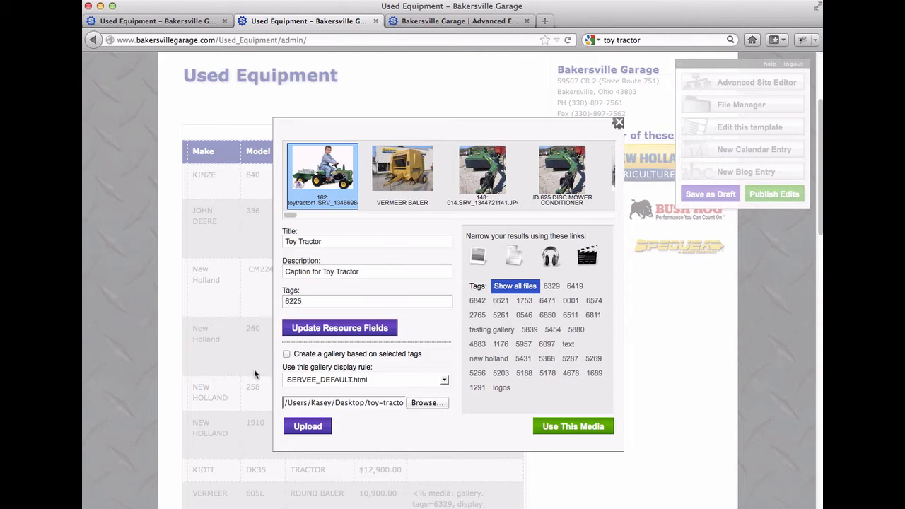
pyautogui.click(330, 330)
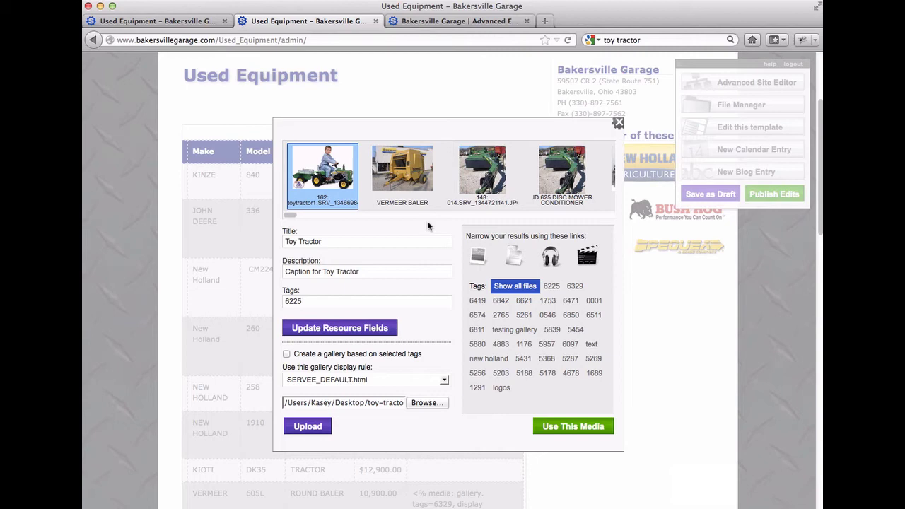
# - Try inserting the Toy Tractor image directly into the page as a single picture, and delete it with the leftover blank line
pyautogui.click(570, 426)
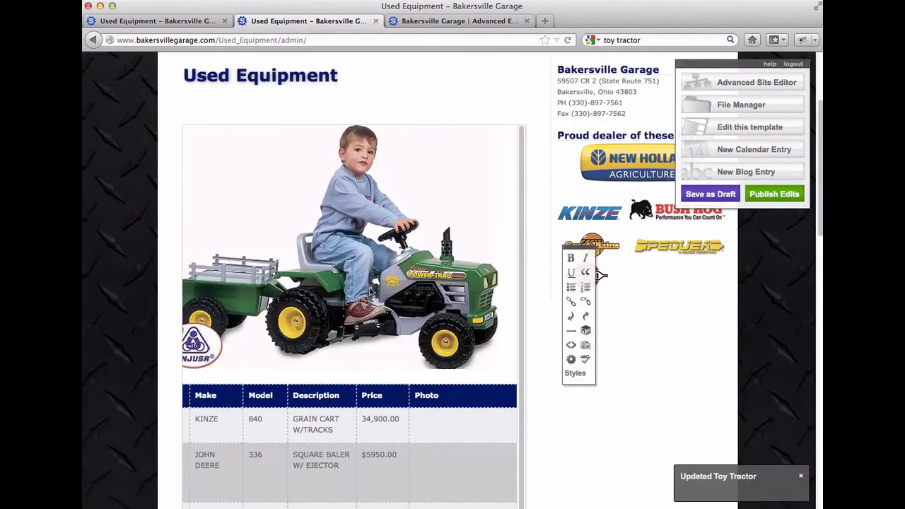
pyautogui.scroll(-3, 375, 297)
pyautogui.scroll(3, 369, 288)
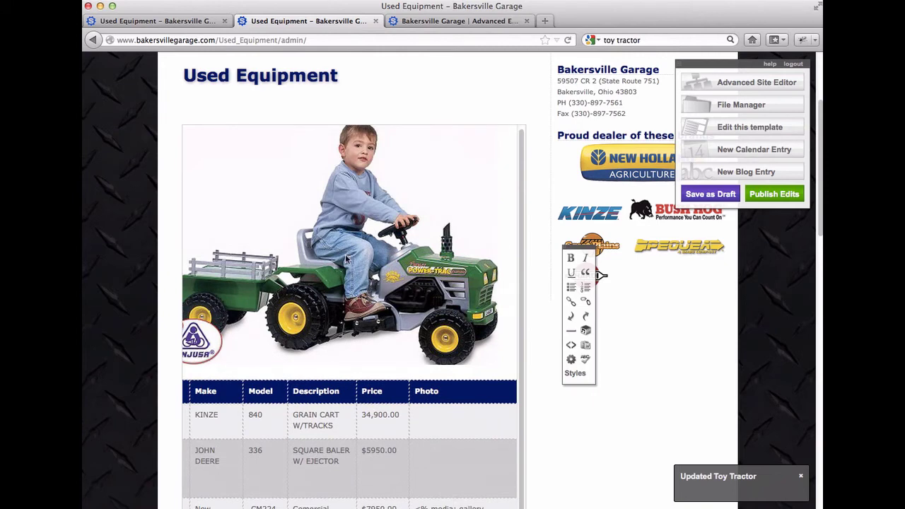
pyautogui.click(367, 283)
pyautogui.press('BackSpace')
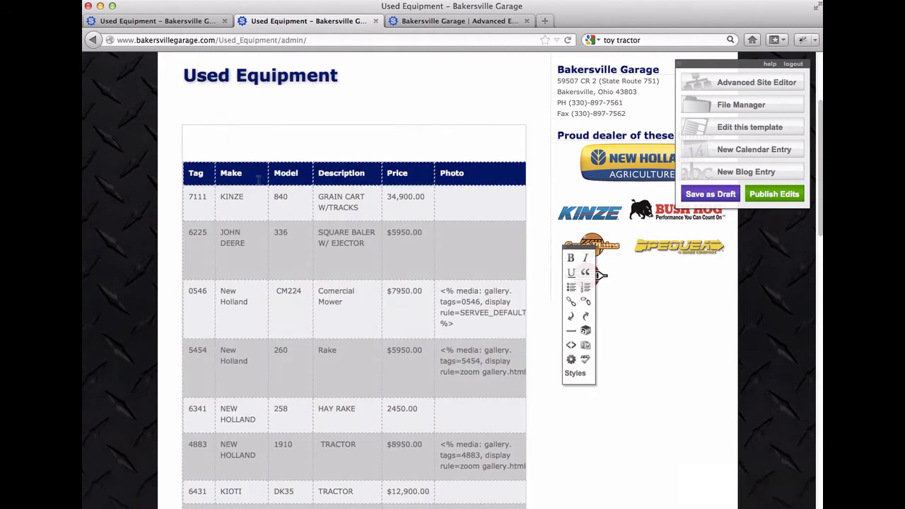
pyautogui.press('BackSpace')
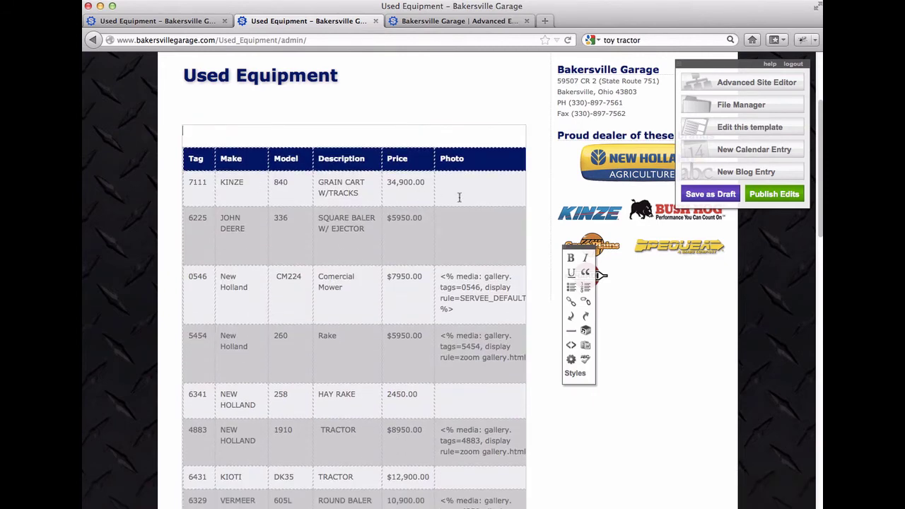
# - Insert a media gallery based on tag 6225 with the SERVEE_DEFAULT.html display rule into the John Deere 336 row's Photo cell
pyautogui.hscroll(2, 367, 247)
pyautogui.hscroll(-2, 368, 246)
pyautogui.click(585, 332)
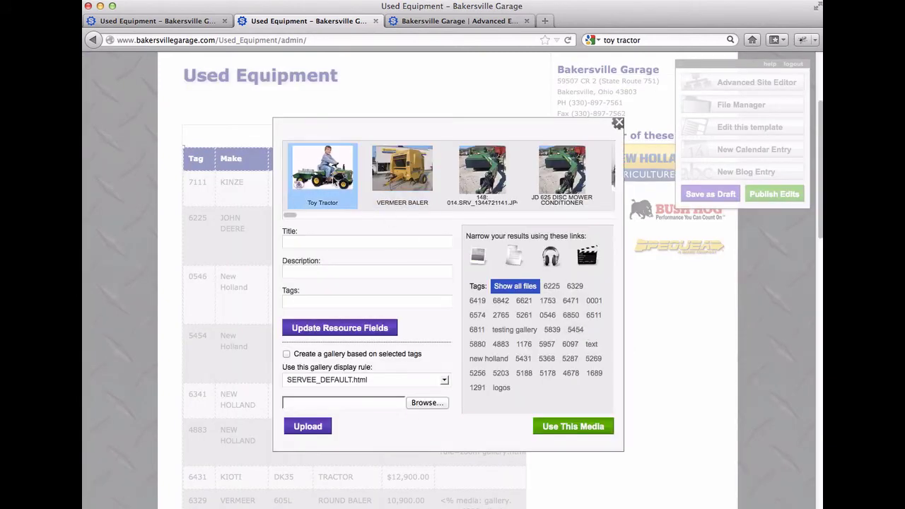
pyautogui.click(334, 180)
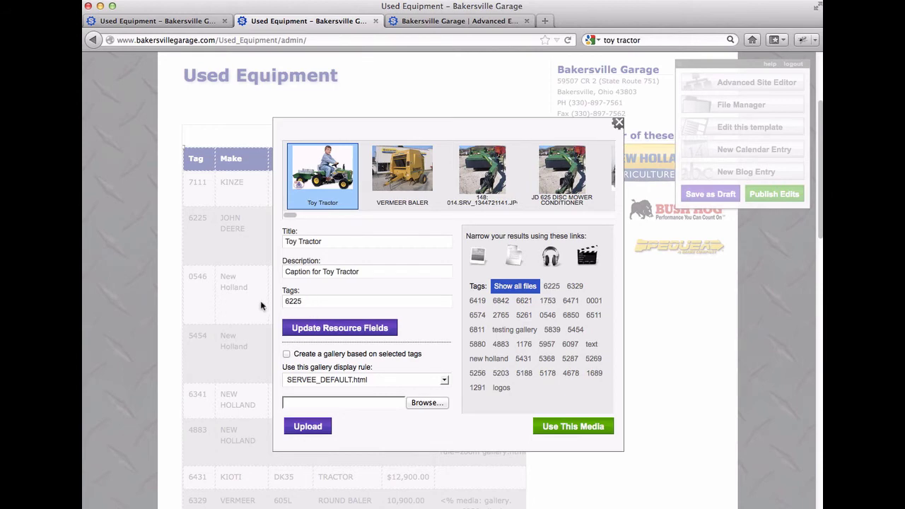
pyautogui.click(553, 287)
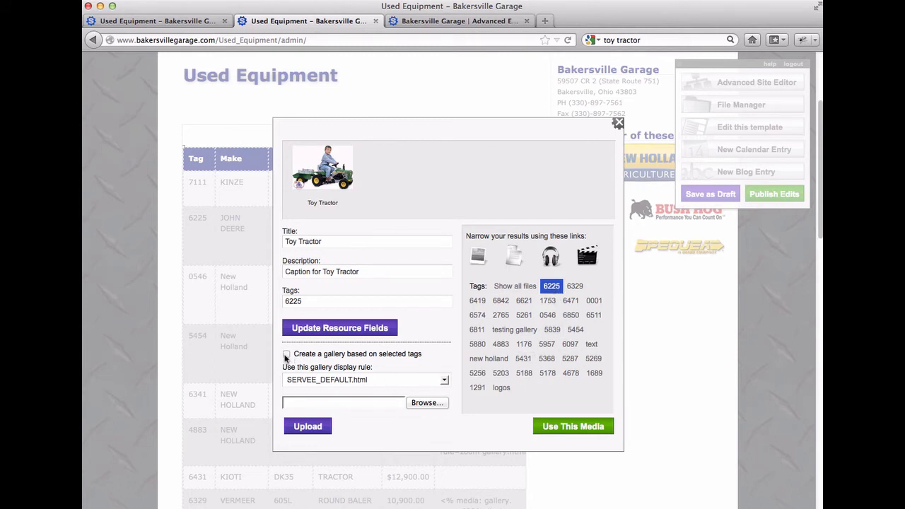
pyautogui.click(573, 427)
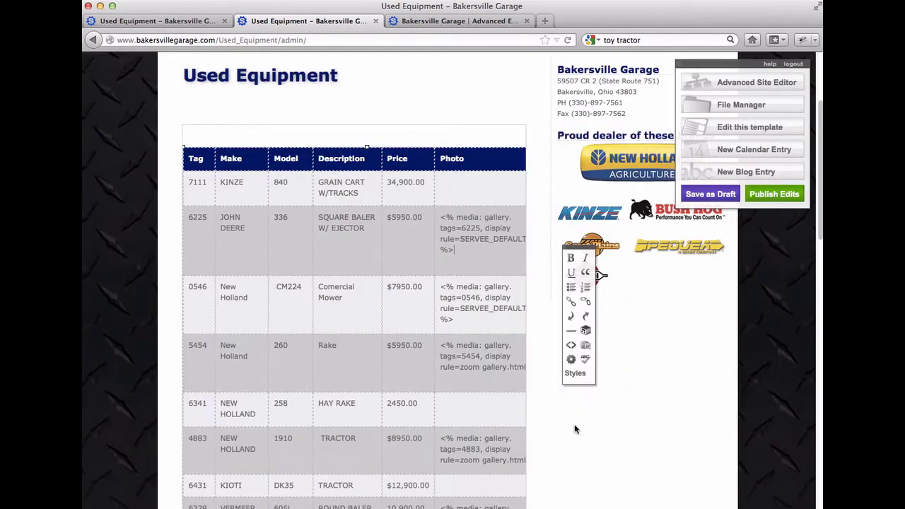
# - Publish the page edits and enlarge the John Deere 336 baler's gallery photo on the reloaded published Used Equipment page
pyautogui.moveTo(465, 253); pyautogui.dragTo(440, 215)
pyautogui.click(775, 195)
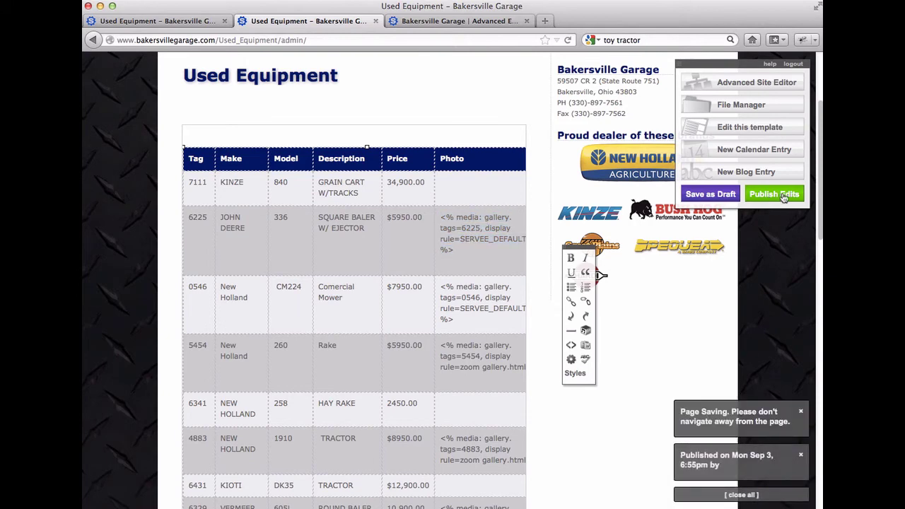
pyautogui.click(156, 21)
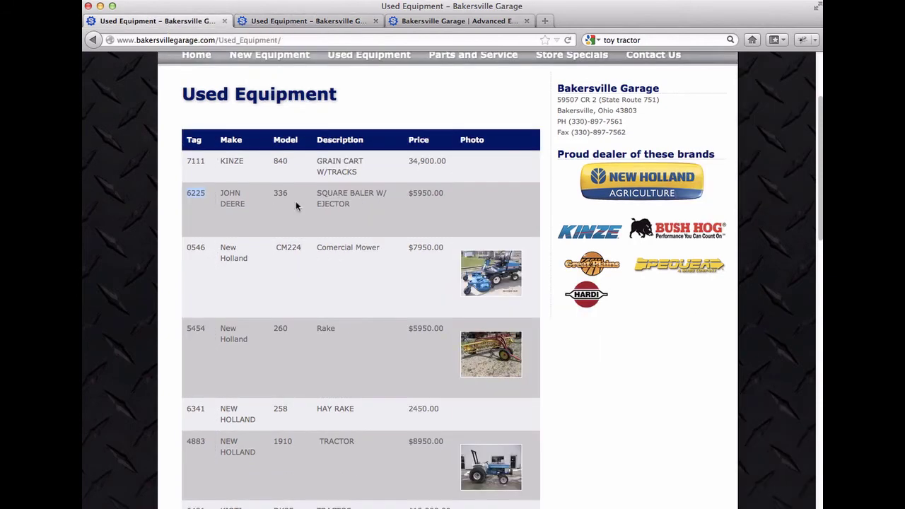
pyautogui.click(568, 41)
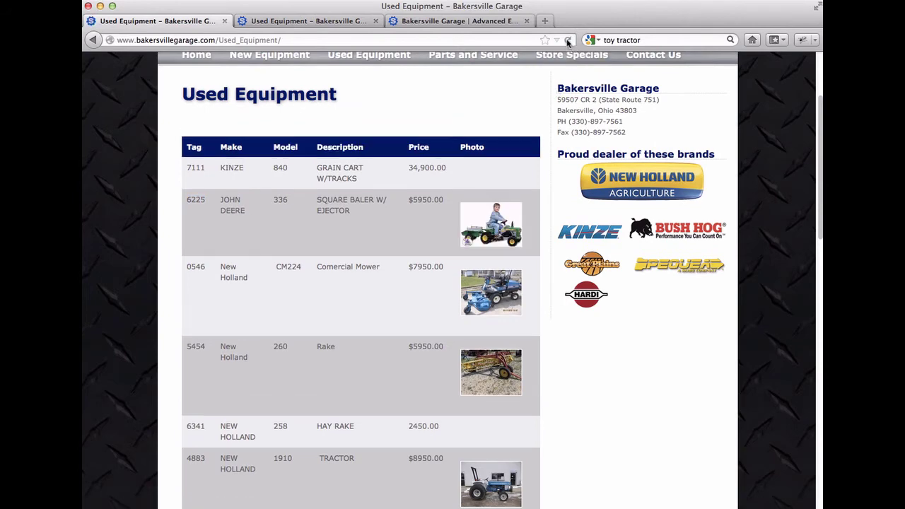
pyautogui.click(497, 225)
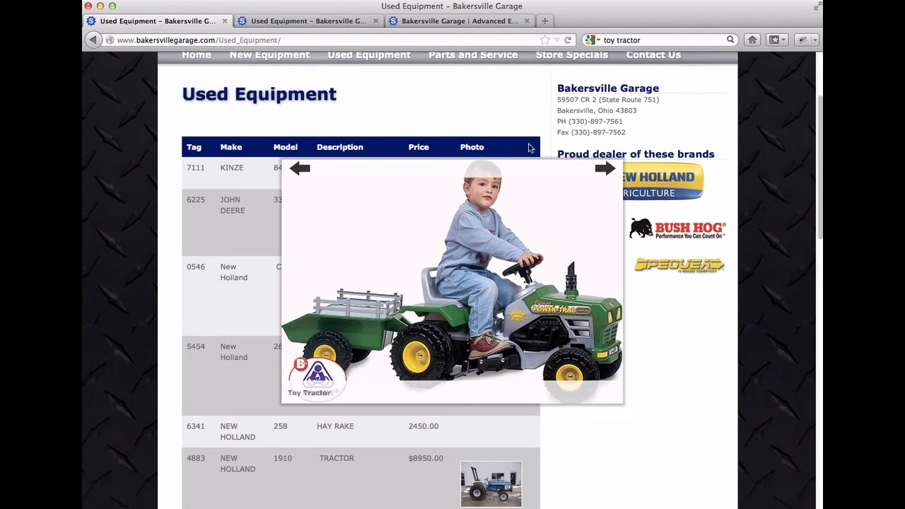
# - Retitle the Toy Tractor image "Caption for Toy Tractor" by copying its description, and save its resource fields
pyautogui.click(311, 22)
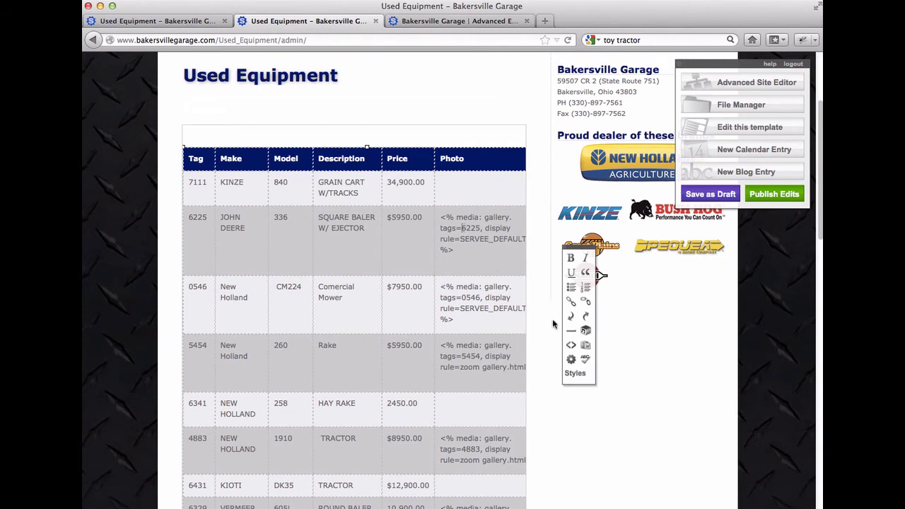
pyautogui.click(588, 332)
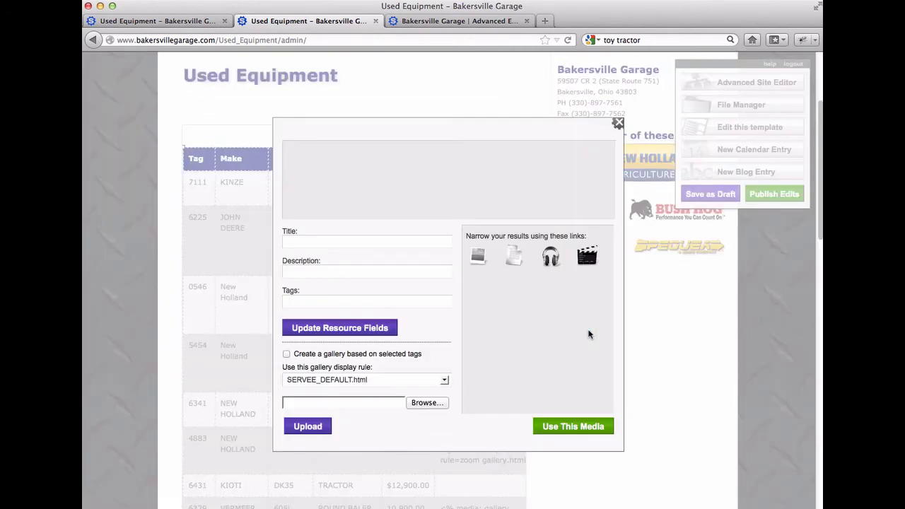
pyautogui.click(319, 173)
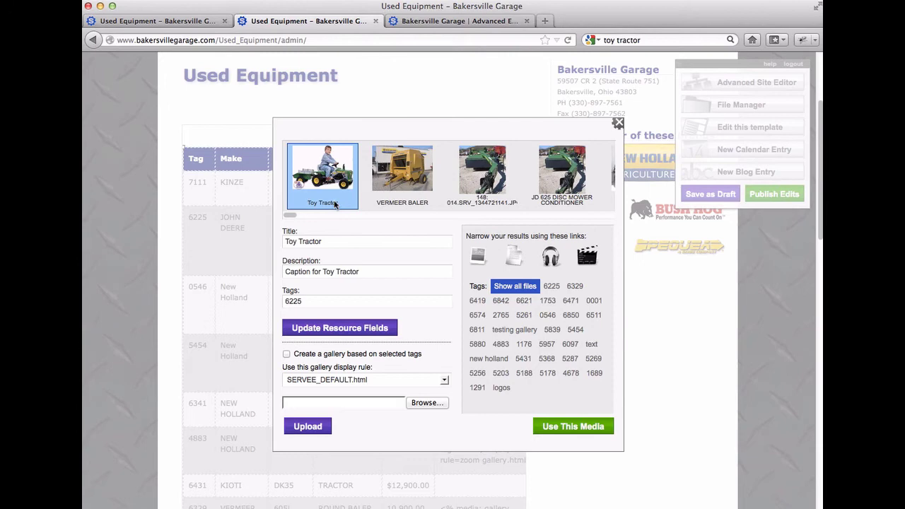
pyautogui.click(373, 270)
pyautogui.moveTo(373, 271); pyautogui.dragTo(256, 252)
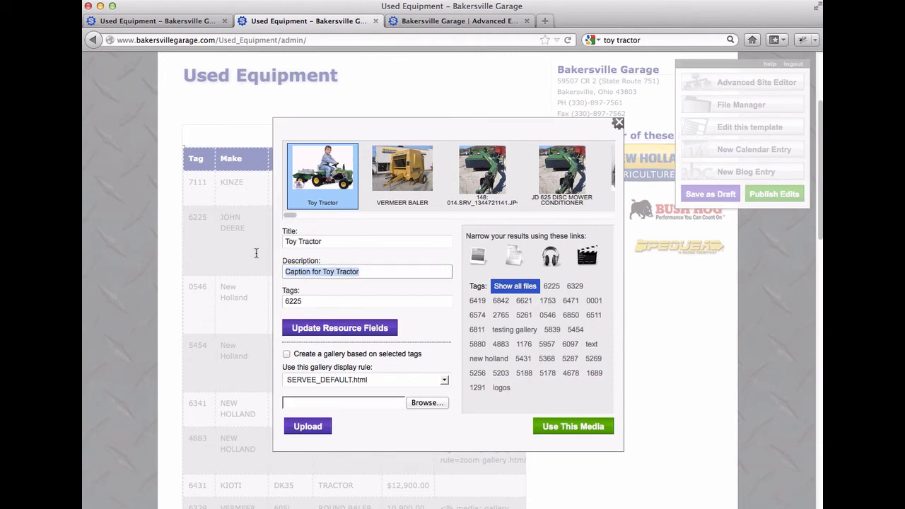
pyautogui.press('super+c')
pyautogui.tripleClick(339, 241)
pyautogui.press('super+v')
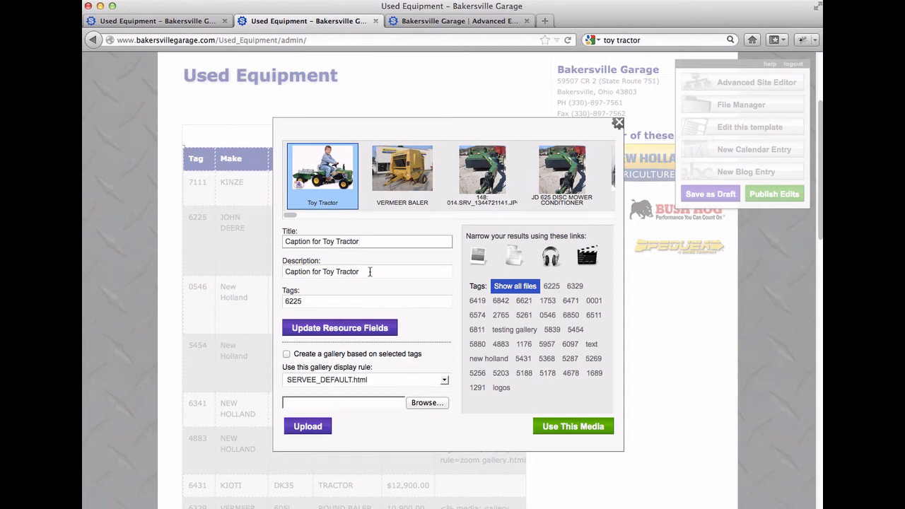
pyautogui.moveTo(370, 271); pyautogui.dragTo(241, 262)
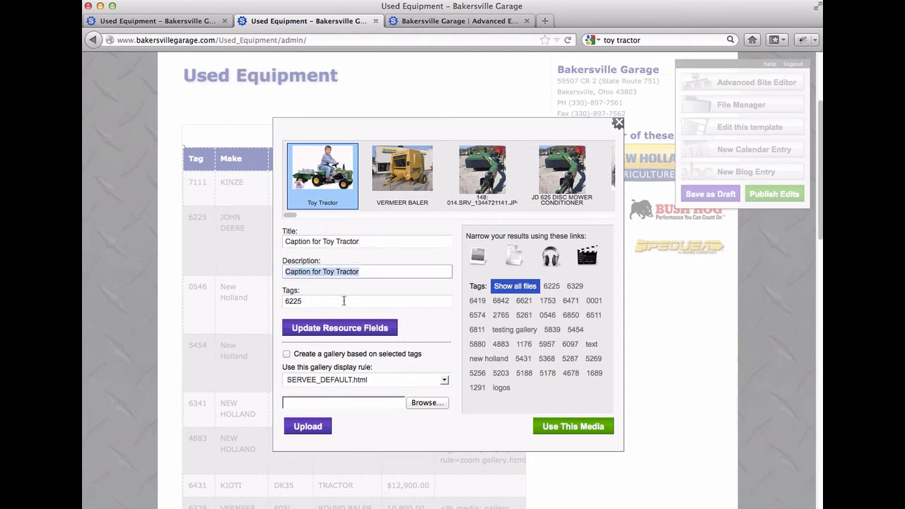
pyautogui.click(355, 329)
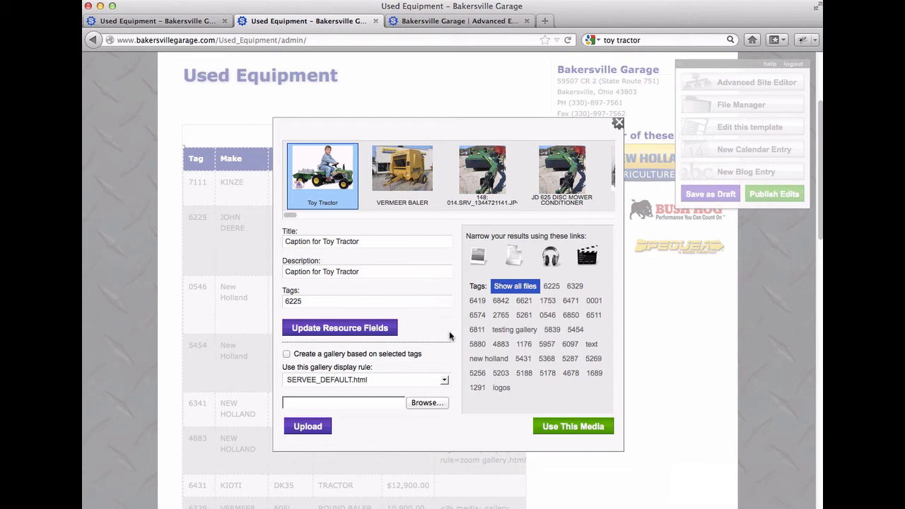
# - Upload toy-tractor-2.jpg from the Desktop to the media library
pyautogui.click(427, 404)
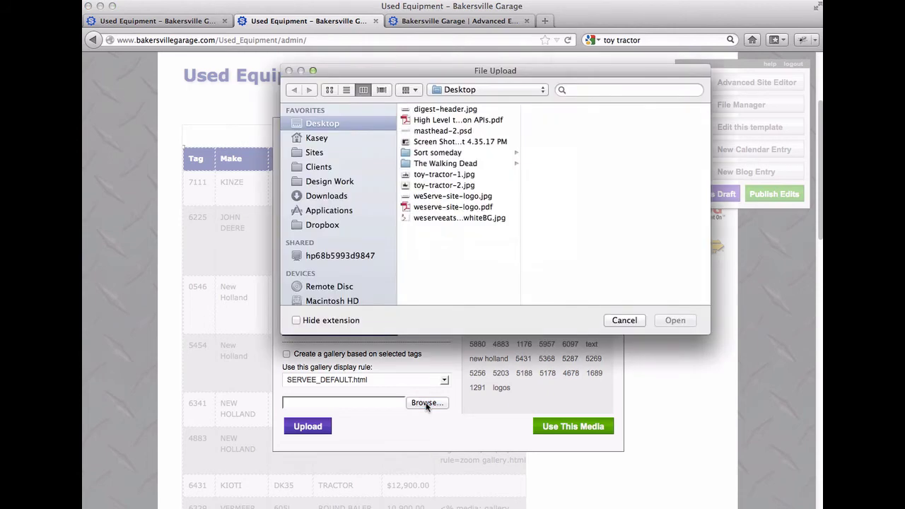
pyautogui.click(443, 185)
pyautogui.doubleClick(444, 186)
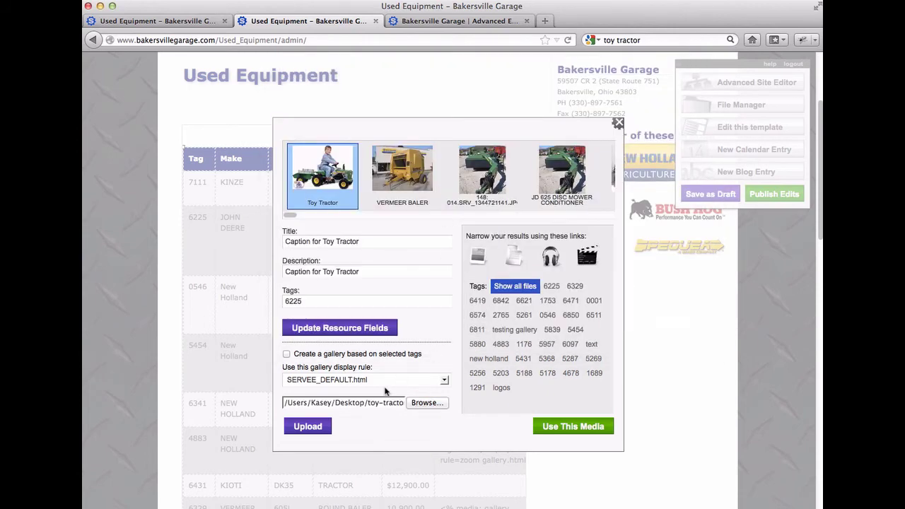
pyautogui.click(300, 427)
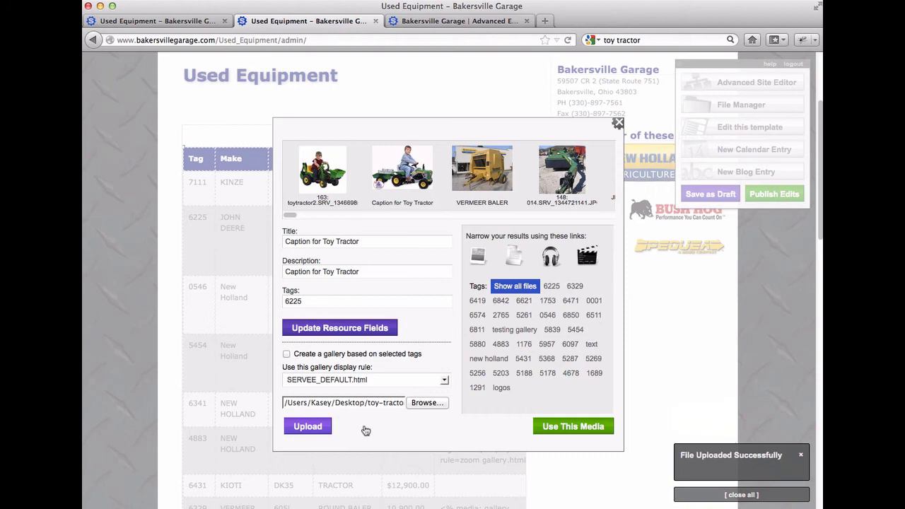
# - Give the newly uploaded second toy tractor image the title "Toy Tractor Caption number two"
pyautogui.click(324, 180)
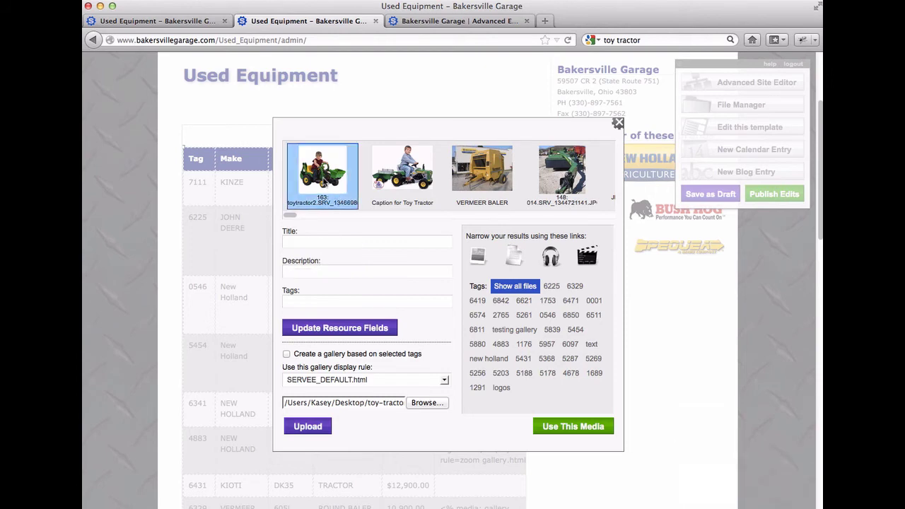
pyautogui.click(305, 241)
pyautogui.write('T')
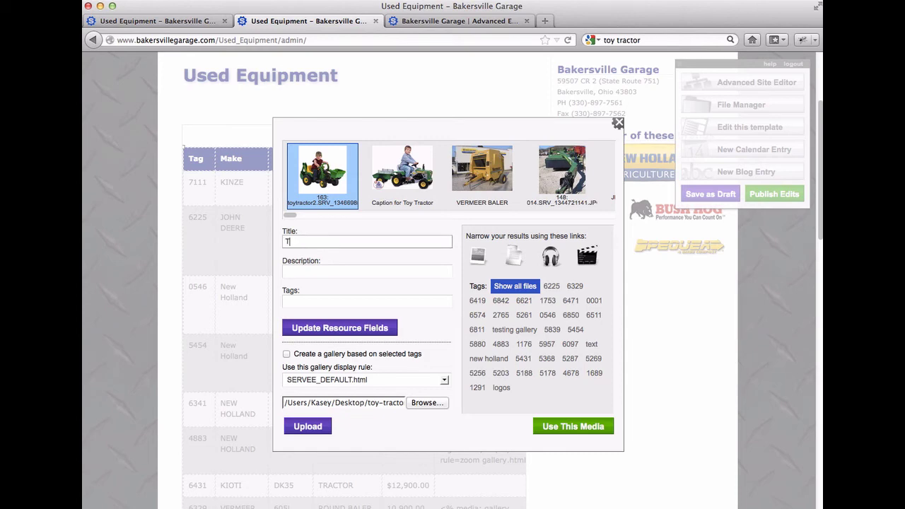
pyautogui.write('oy Tractor Cat')
pyautogui.write('tion')
pyautogui.write(' number two')
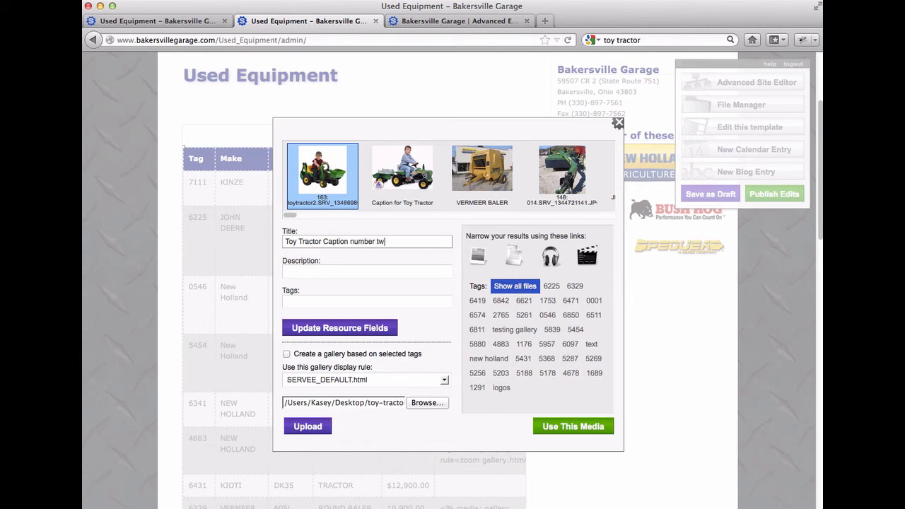
# - Tag the second toy tractor image with 6225, save its resource fields, and close the media dialog
pyautogui.click(300, 301)
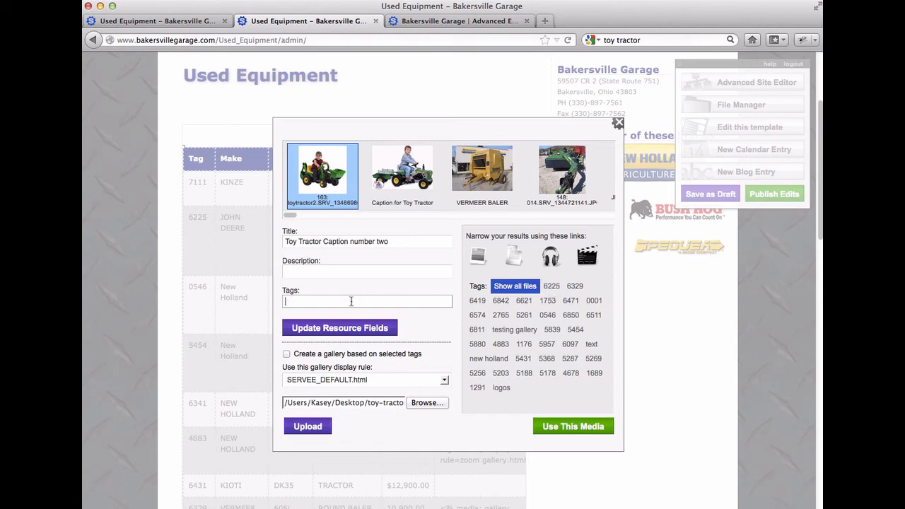
pyautogui.write('6225')
pyautogui.click(351, 329)
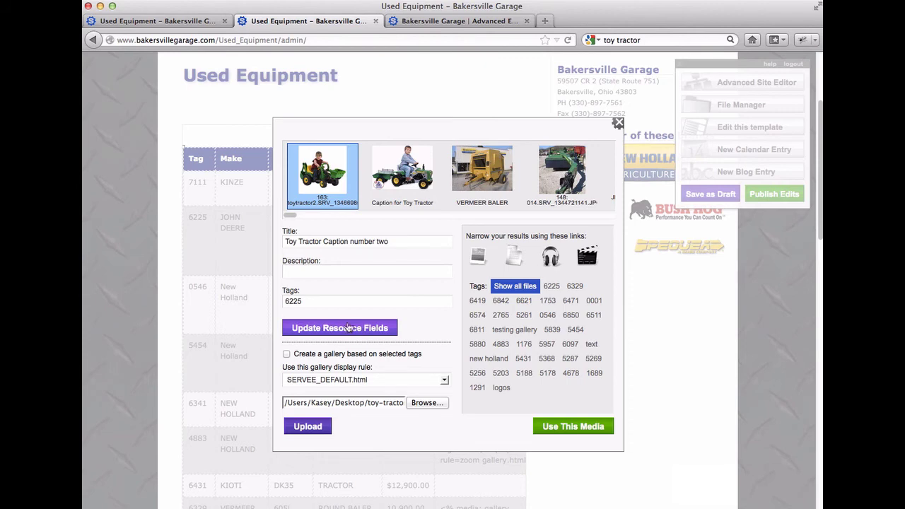
pyautogui.click(315, 299)
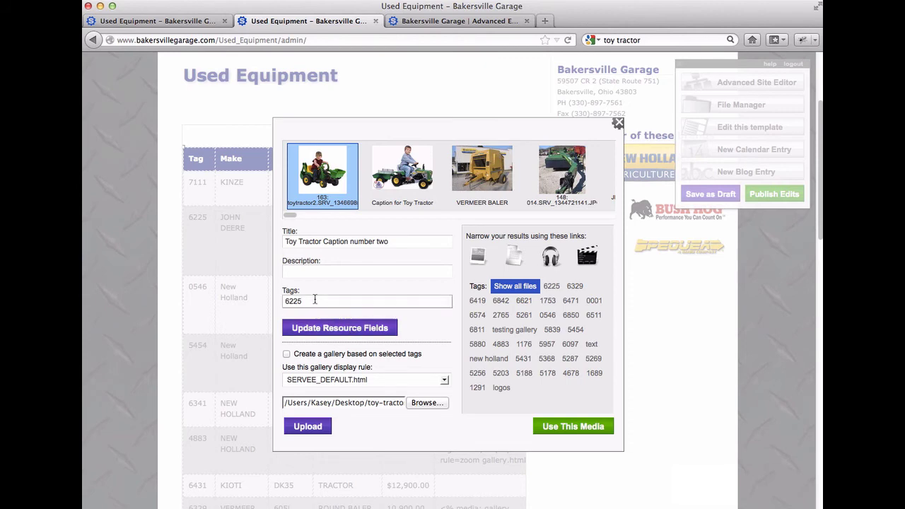
pyautogui.moveTo(311, 300); pyautogui.dragTo(261, 300)
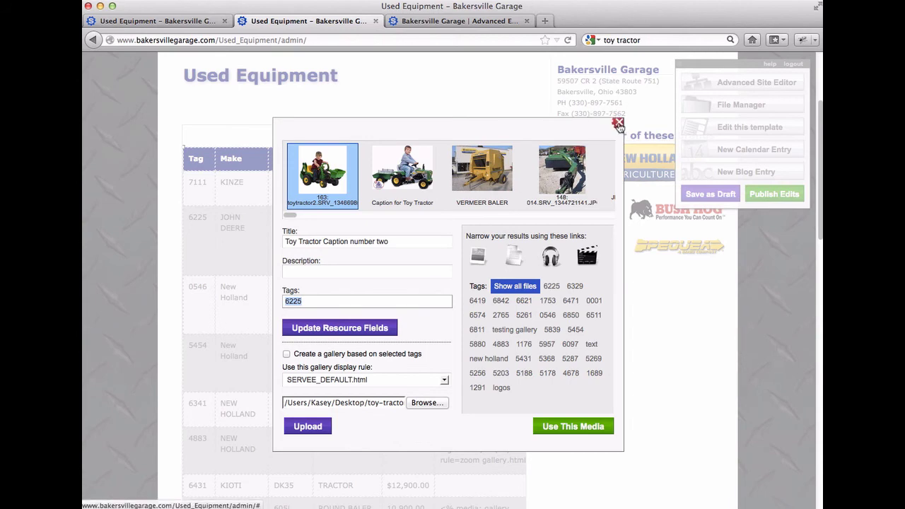
pyautogui.click(617, 125)
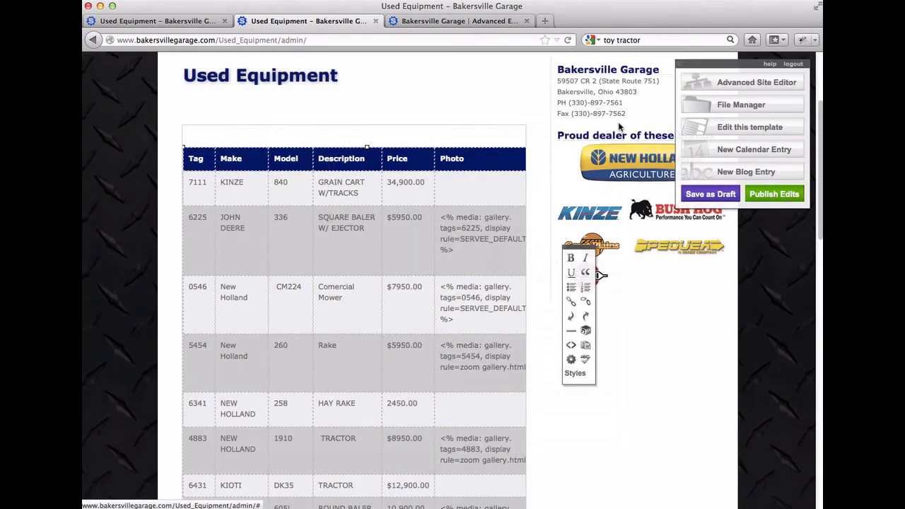
# - Reload the published Used Equipment page and view both enlarged John Deere 336 gallery photos with their captions
pyautogui.click(194, 22)
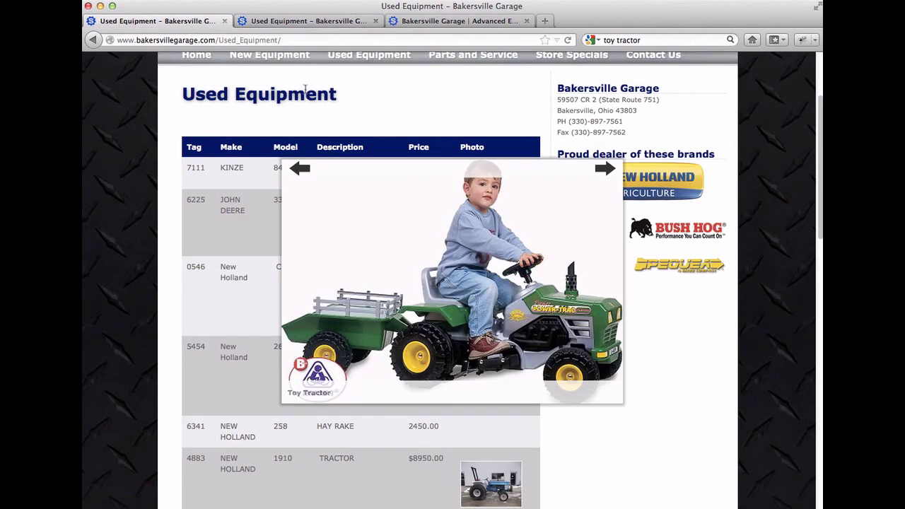
pyautogui.click(567, 41)
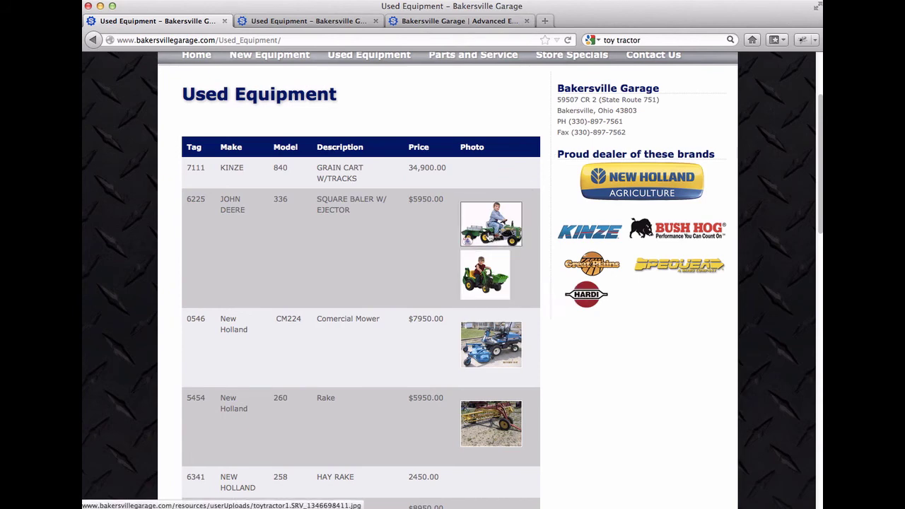
pyautogui.click(489, 238)
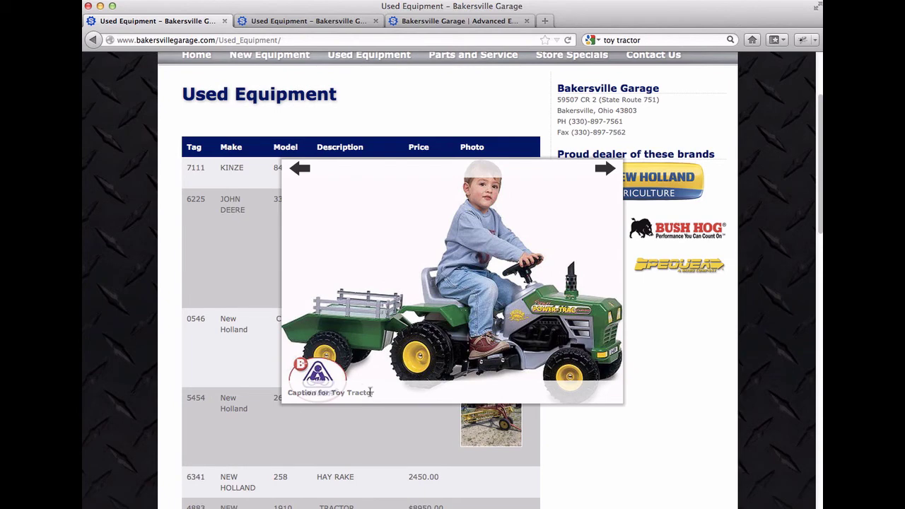
pyautogui.click(602, 175)
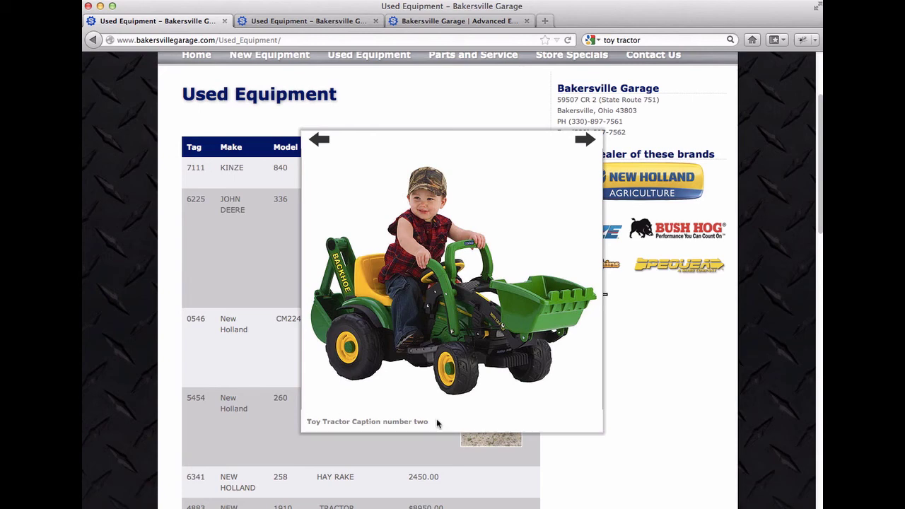
# - Delete the tag 6225 gallery code from the John Deere row's Photo cell and publish, checking the reloaded public page
pyautogui.click(321, 24)
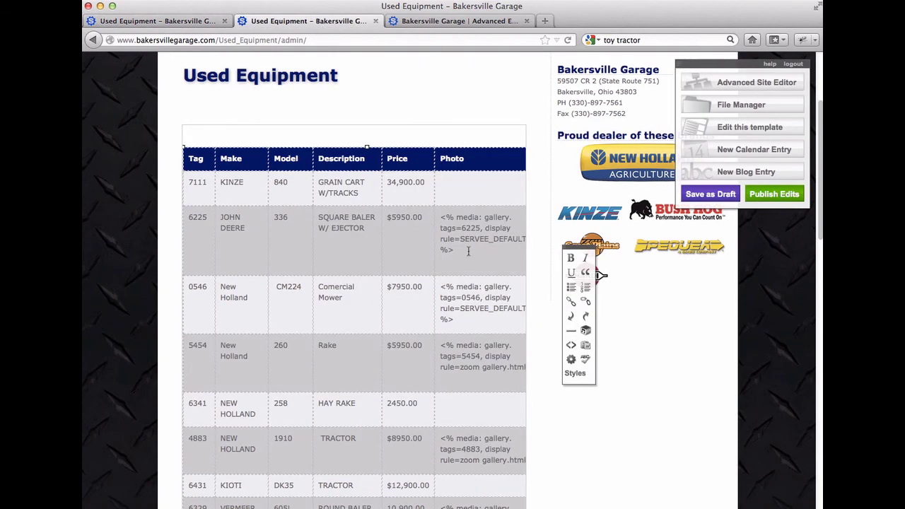
pyautogui.hscroll(3, 475, 258)
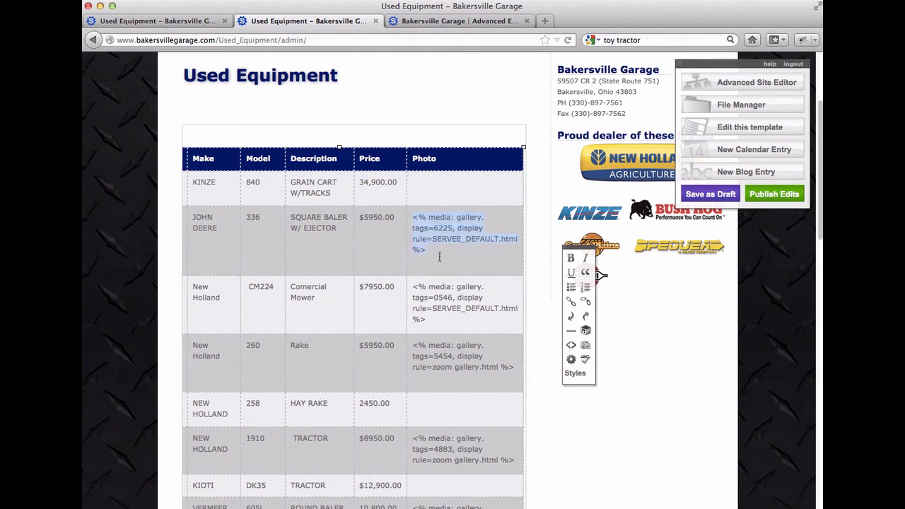
pyautogui.press('BackSpace')
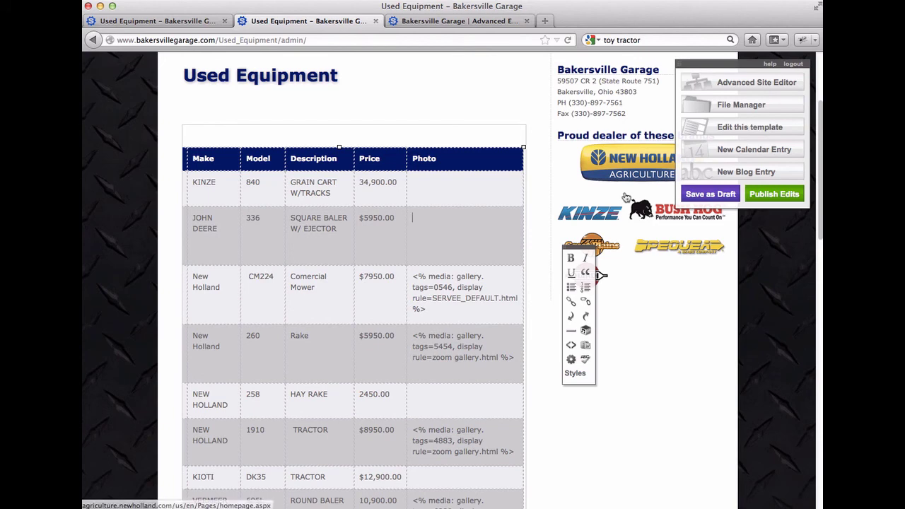
pyautogui.click(778, 198)
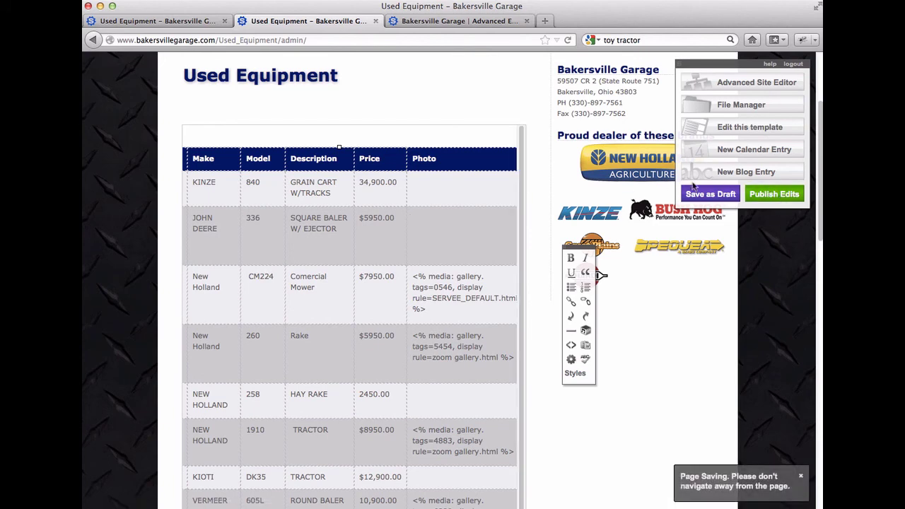
pyautogui.click(146, 23)
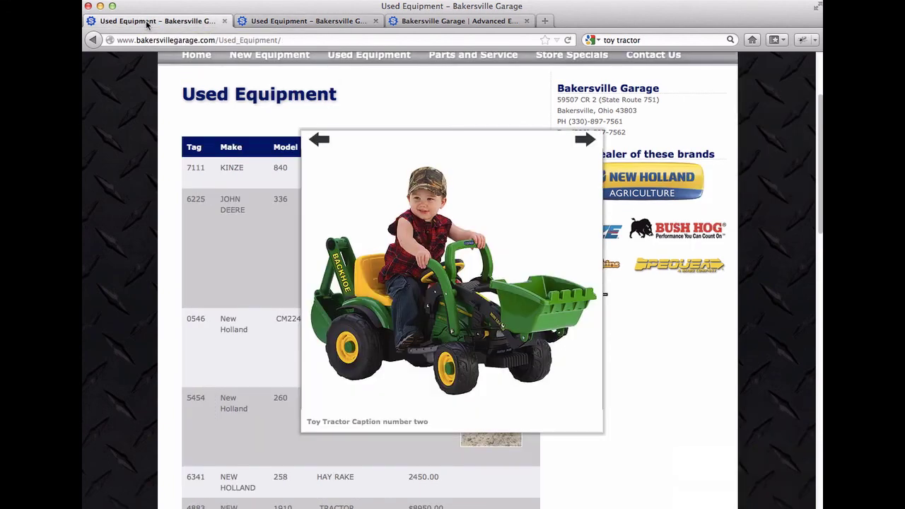
pyautogui.click(566, 41)
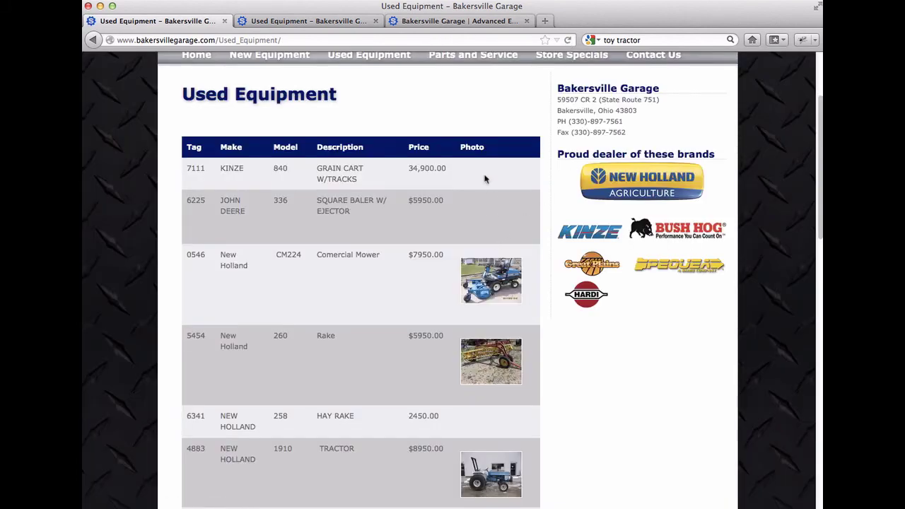
# - Insert a gallery based on tag 6225 with the SERVEE_DEFAULT.html display rule in the John Deere 336 row's Photo cell
pyautogui.click(328, 22)
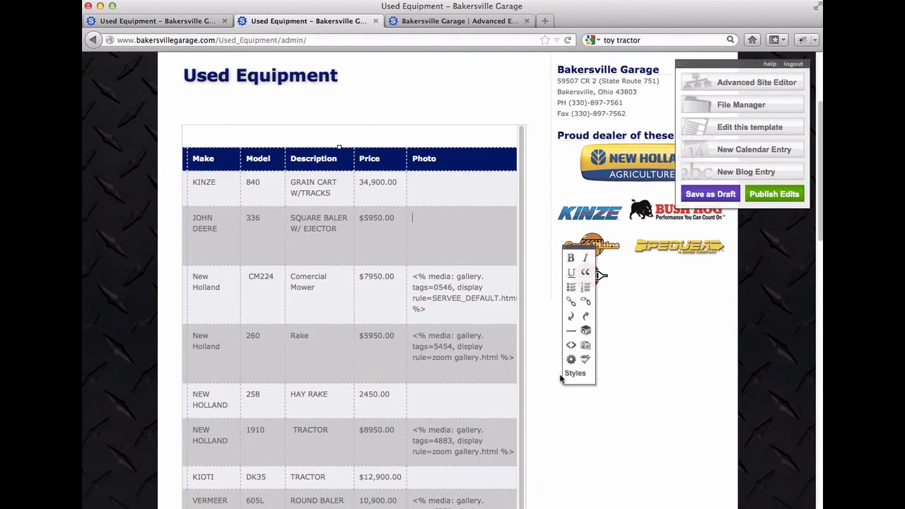
pyautogui.click(416, 220)
pyautogui.click(584, 331)
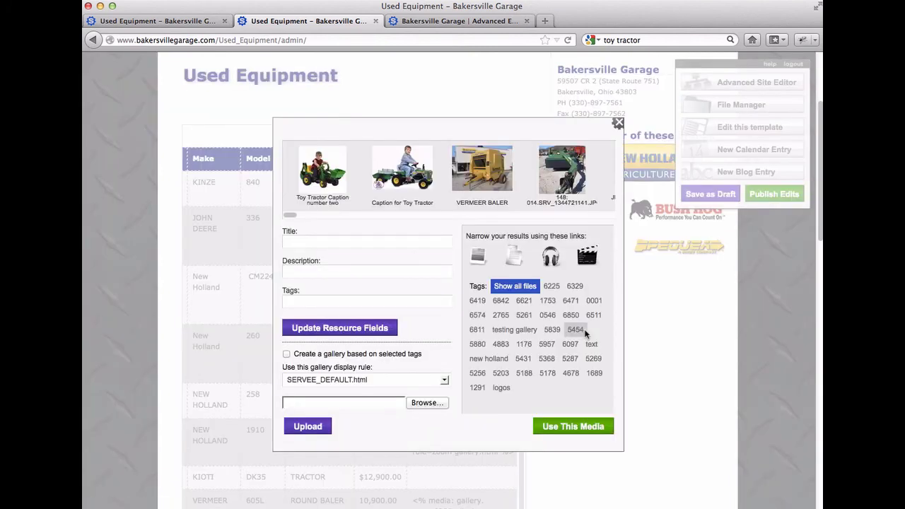
pyautogui.click(552, 286)
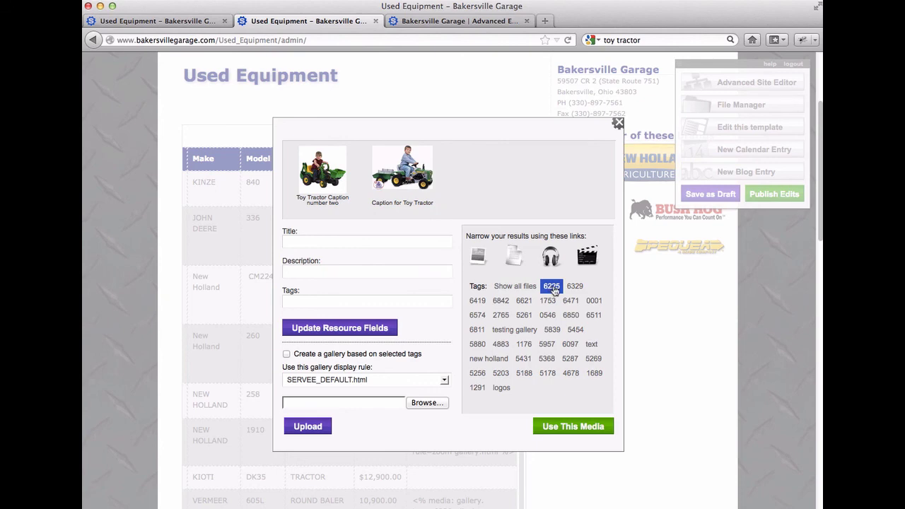
pyautogui.click(287, 354)
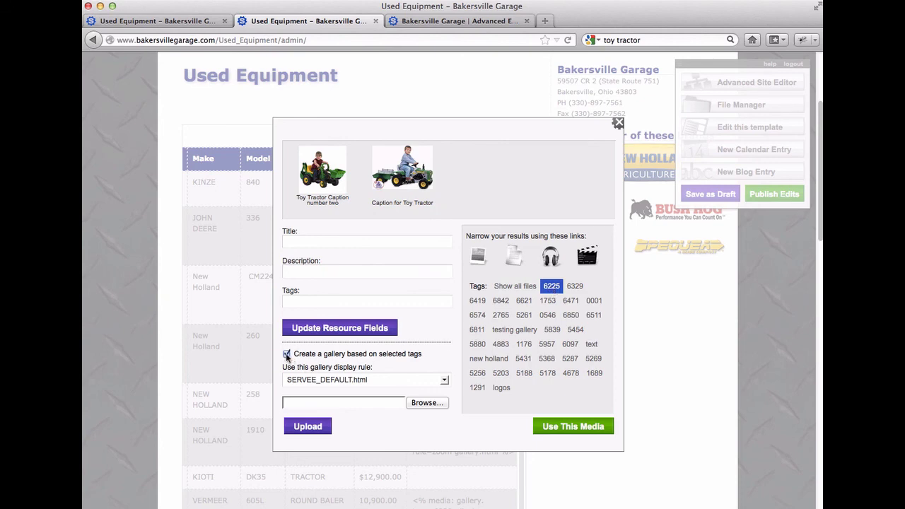
pyautogui.click(569, 428)
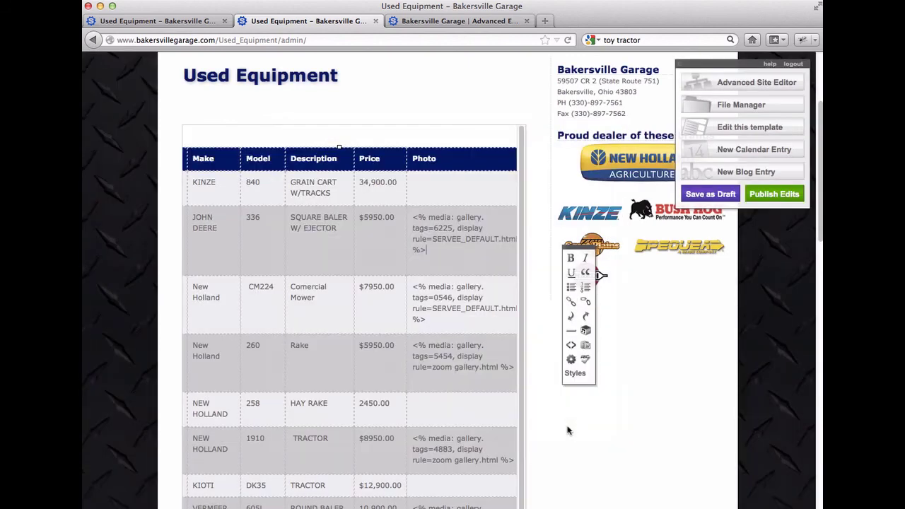
# - Publish the page edits, then reload the public Used Equipment page and check the photo thumbnails down the equipment table
pyautogui.moveTo(438, 258); pyautogui.dragTo(410, 215)
pyautogui.click(769, 195)
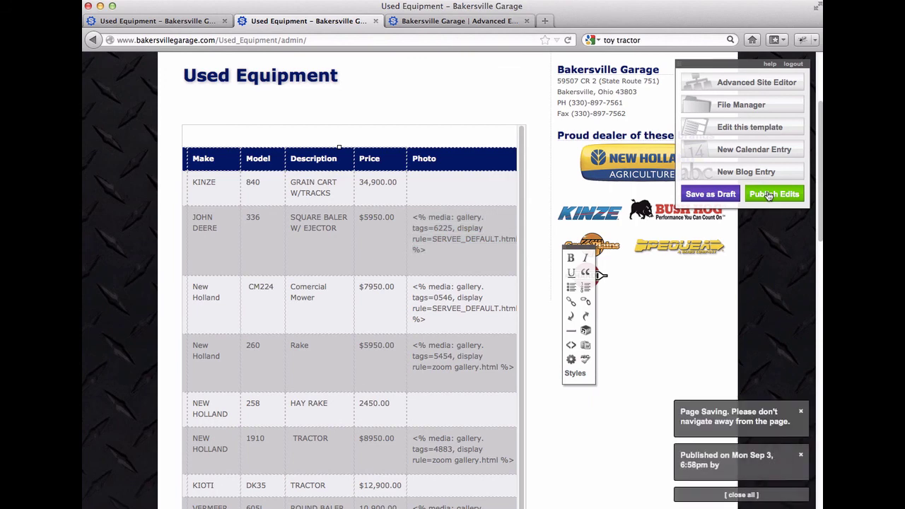
pyautogui.click(174, 23)
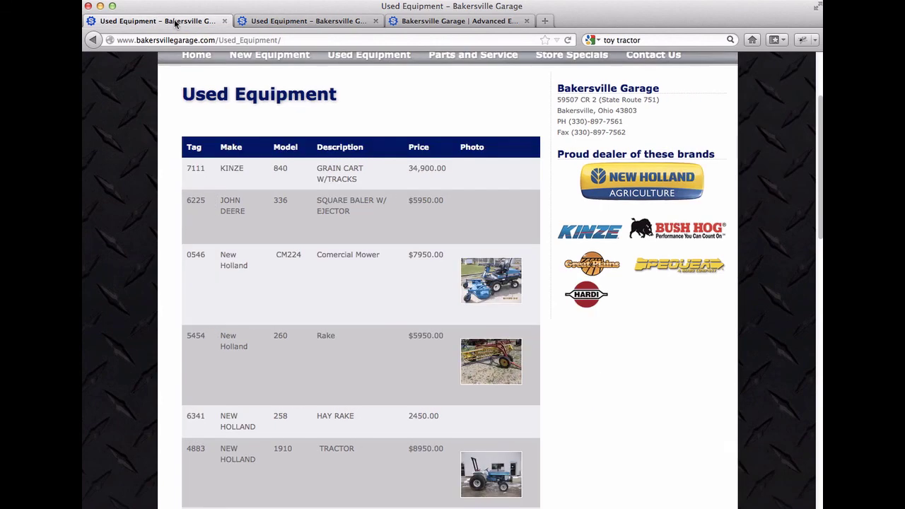
pyautogui.scroll(4, 482, 145)
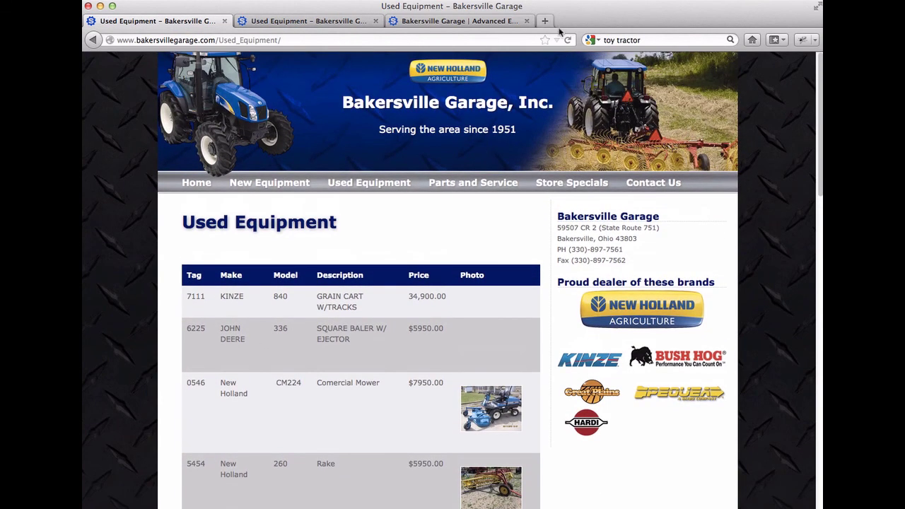
pyautogui.click(567, 40)
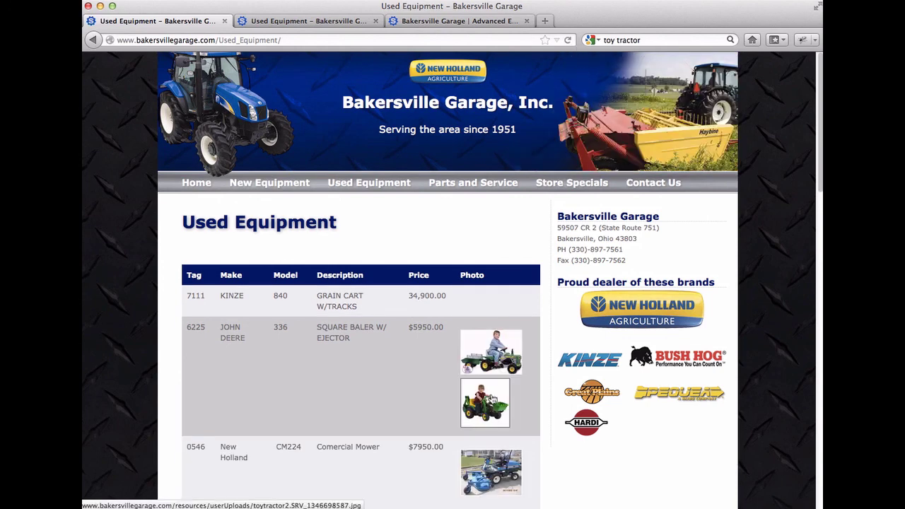
pyautogui.scroll(-10, 490, 351)
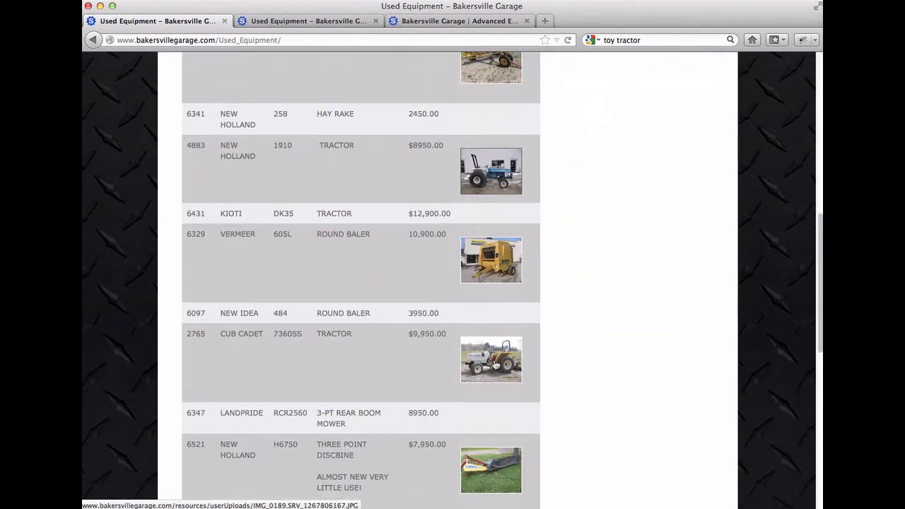
# - Return to the page editor and select the tag 6225 gallery code in the John Deere row's Photo cell
pyautogui.click(291, 20)
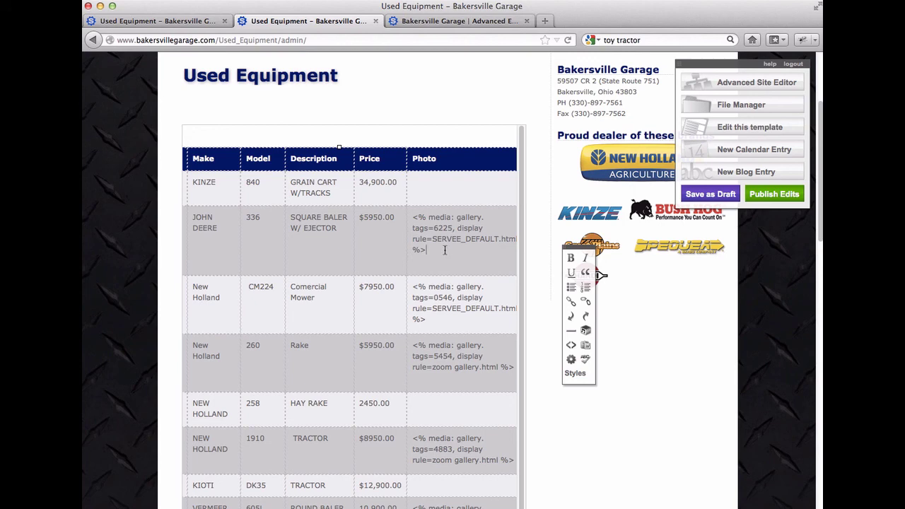
pyautogui.moveTo(445, 250); pyautogui.dragTo(415, 216)
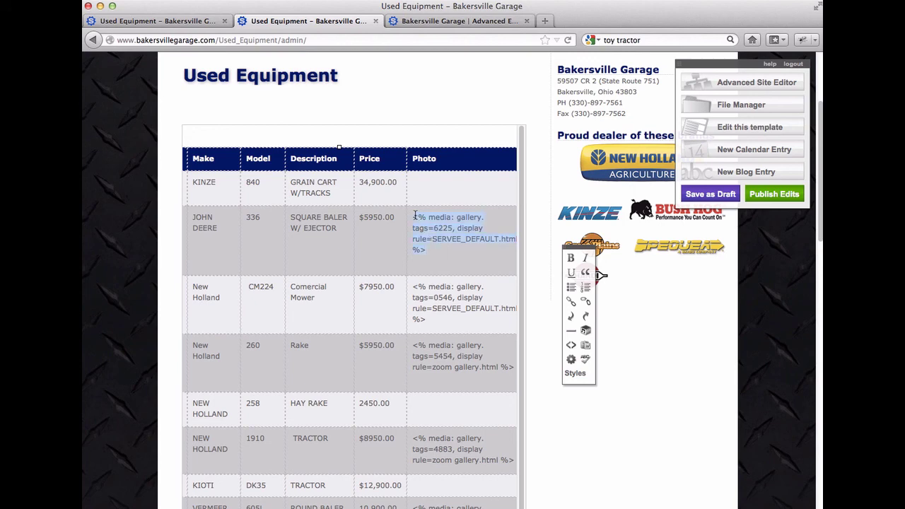